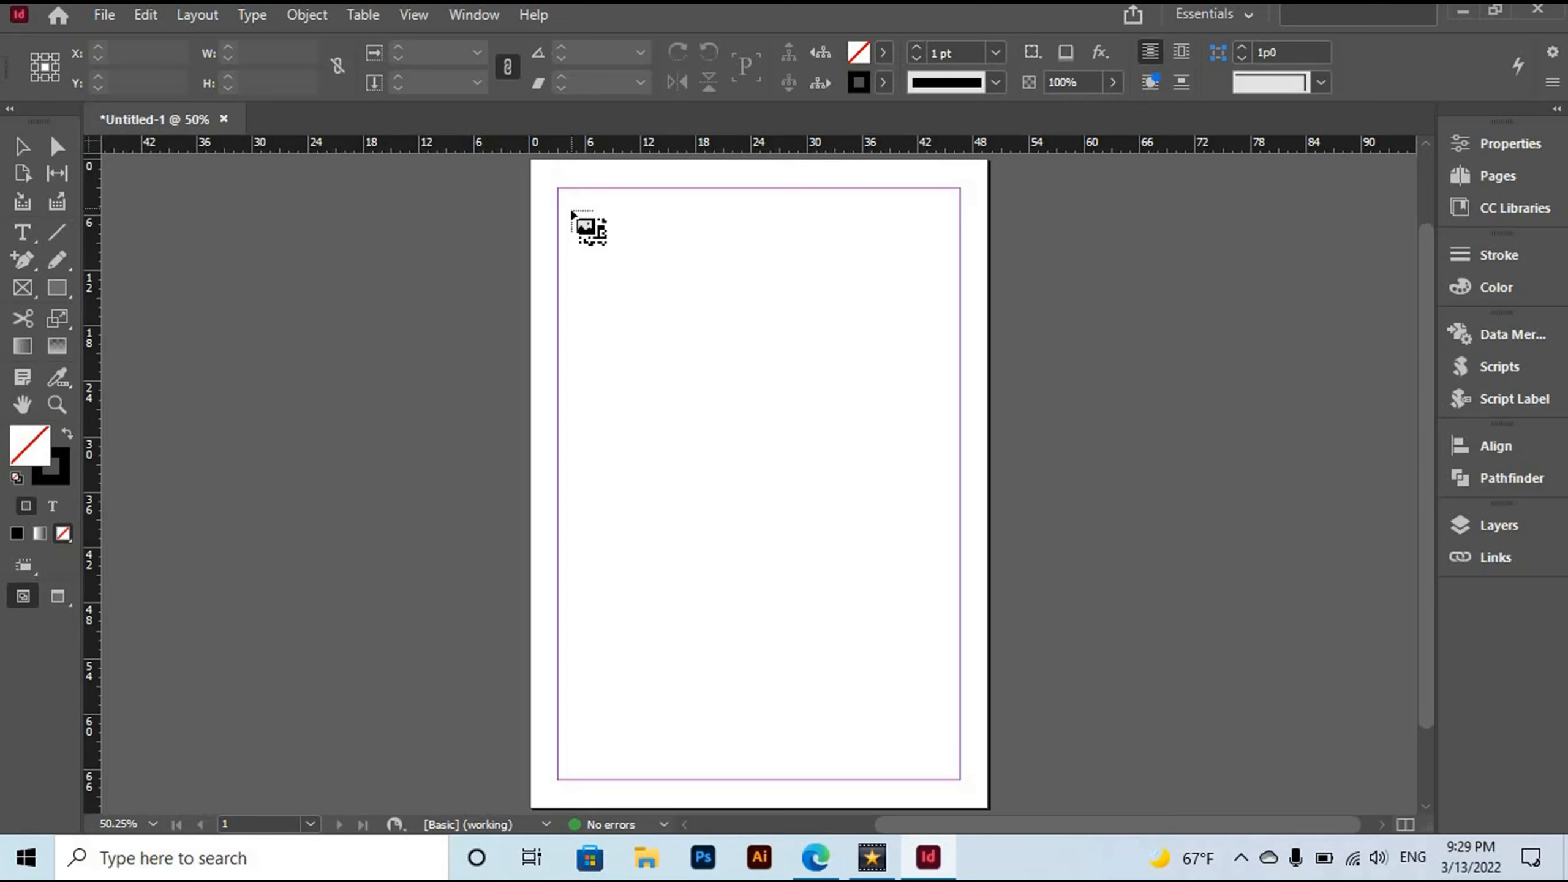
Place the QR code frame near the page's top-left corner, deselect it and zoom in.
left_click_drag(571, 211, 635, 292)
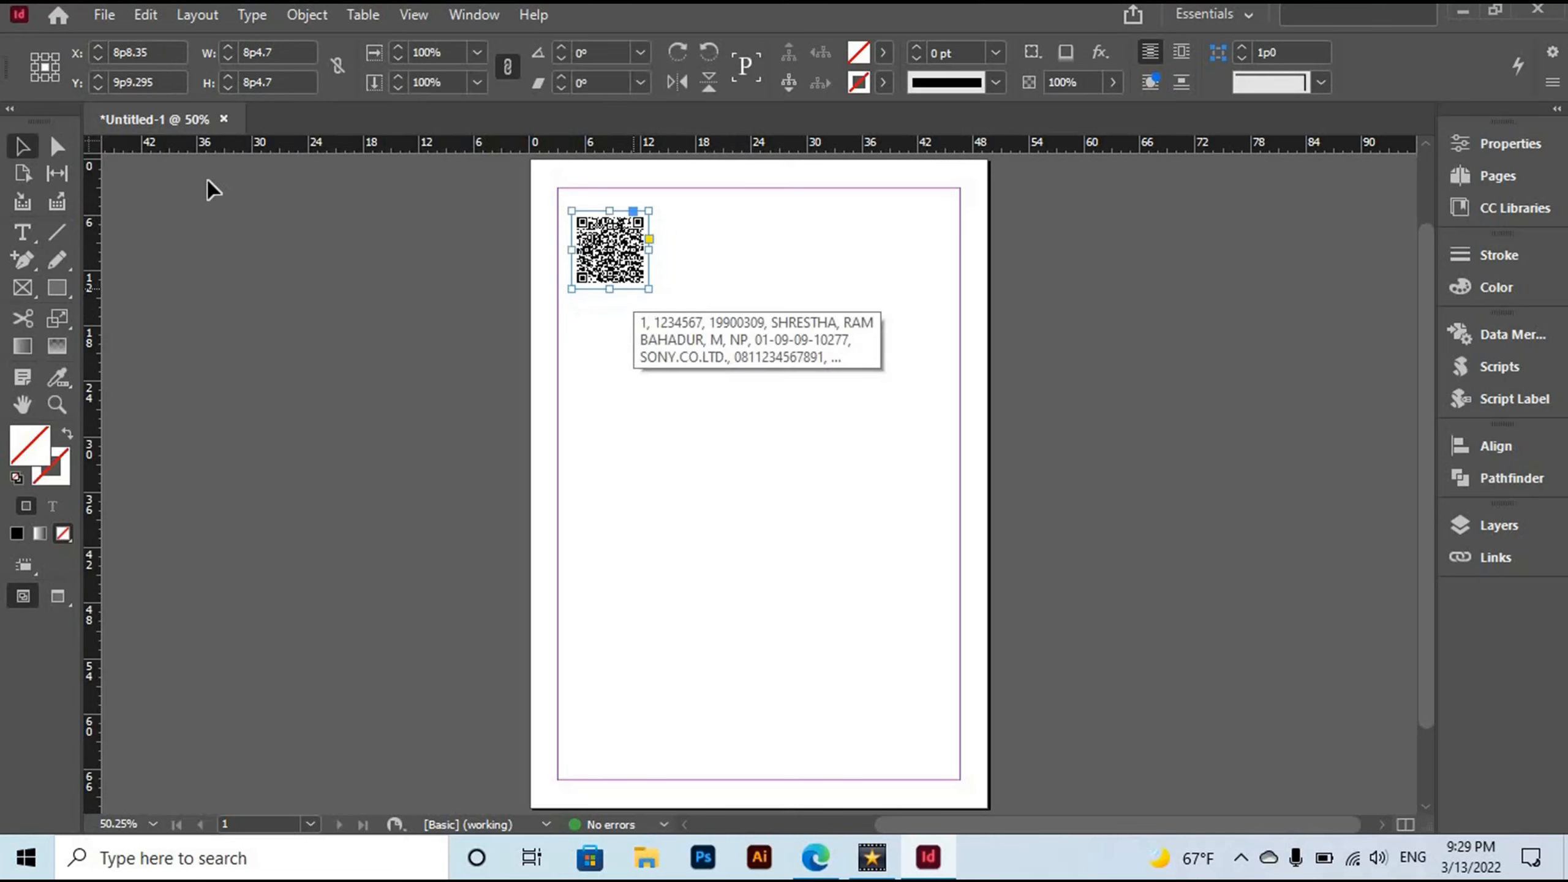
left_click(205, 219)
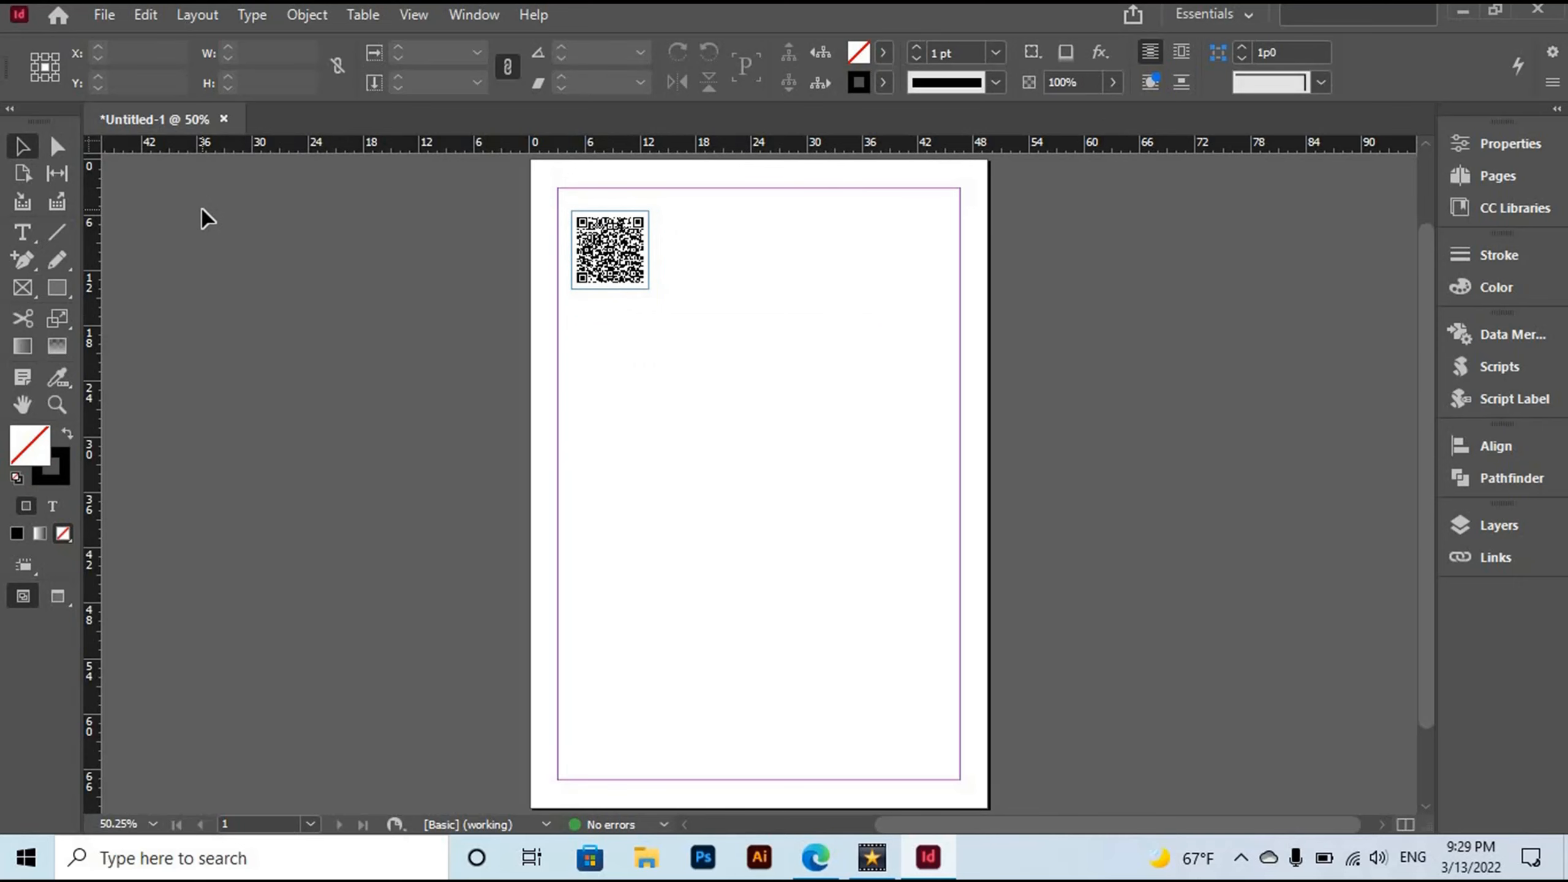
key("ctrl+equal")
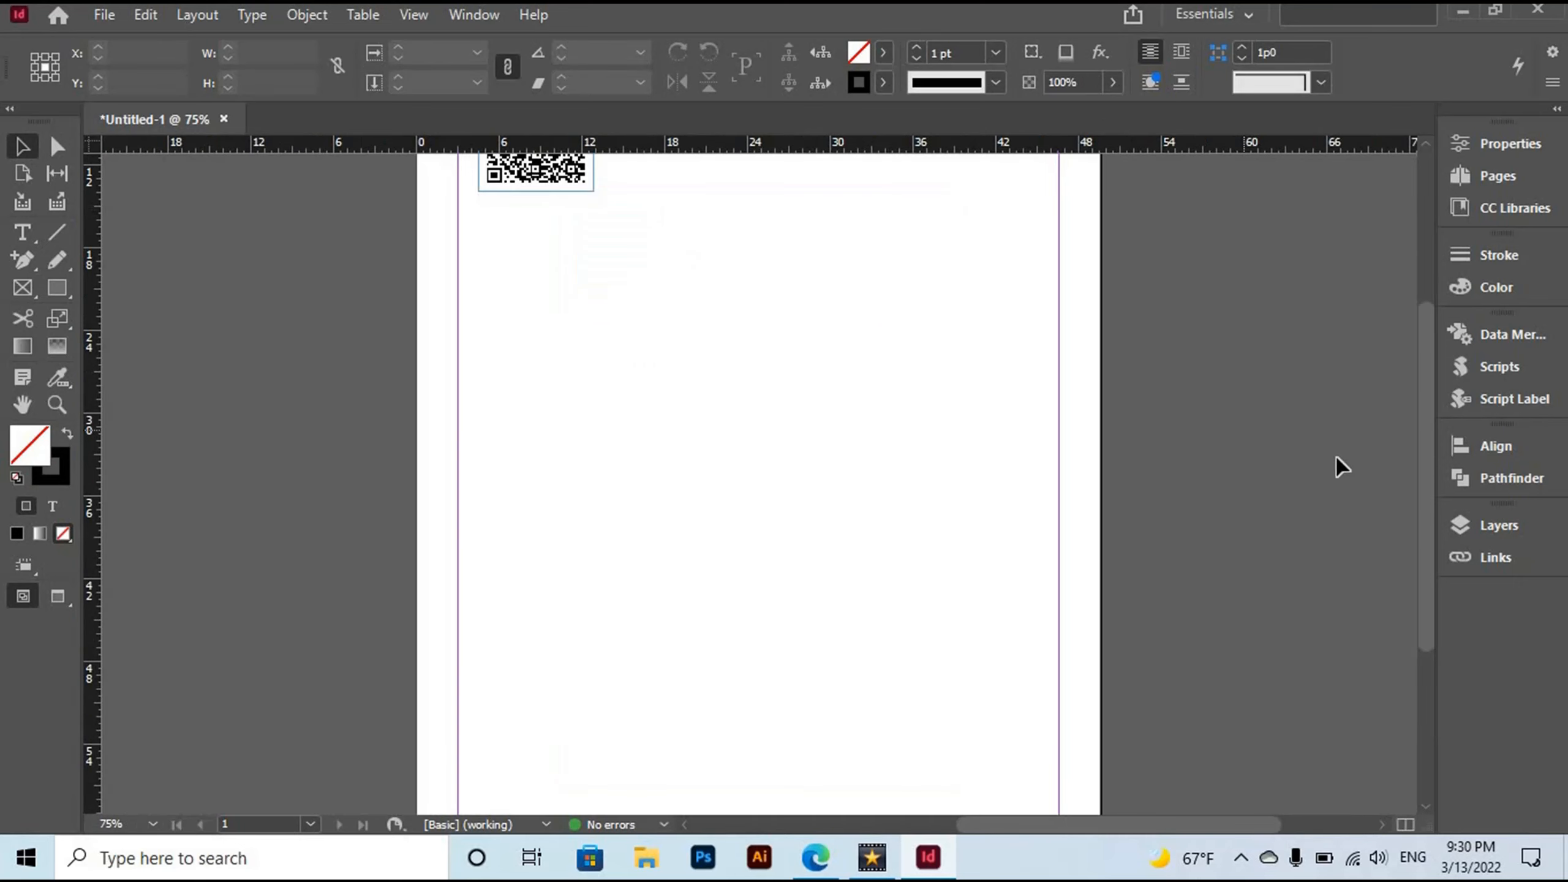
left_click_drag(1427, 526, 1427, 428)
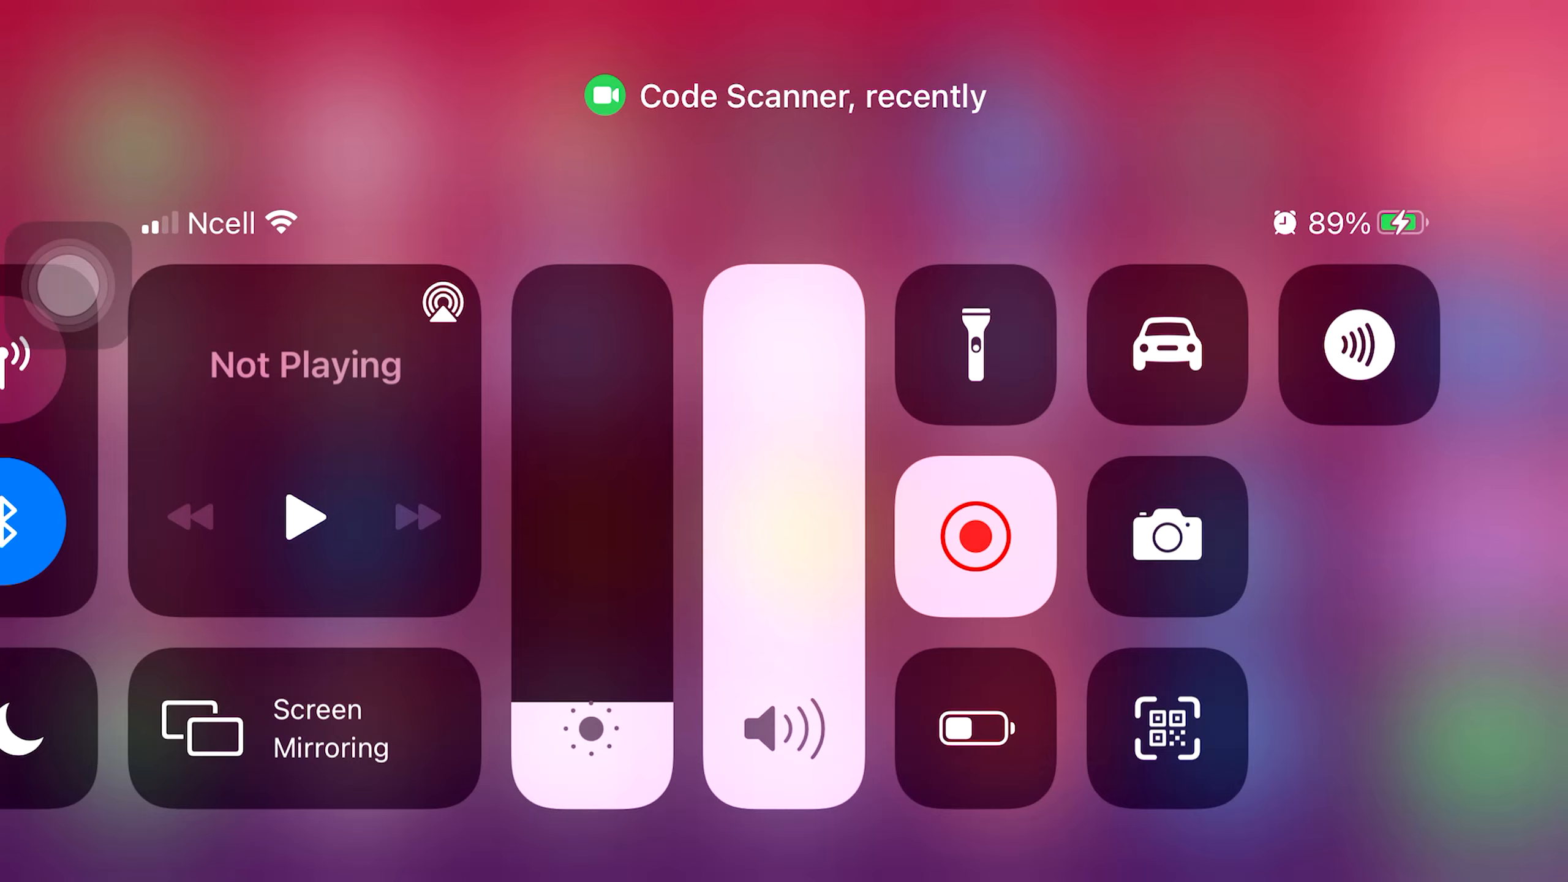
Launch the Code Scanner camera from Control Center to scan the QR code.
left_click(1168, 728)
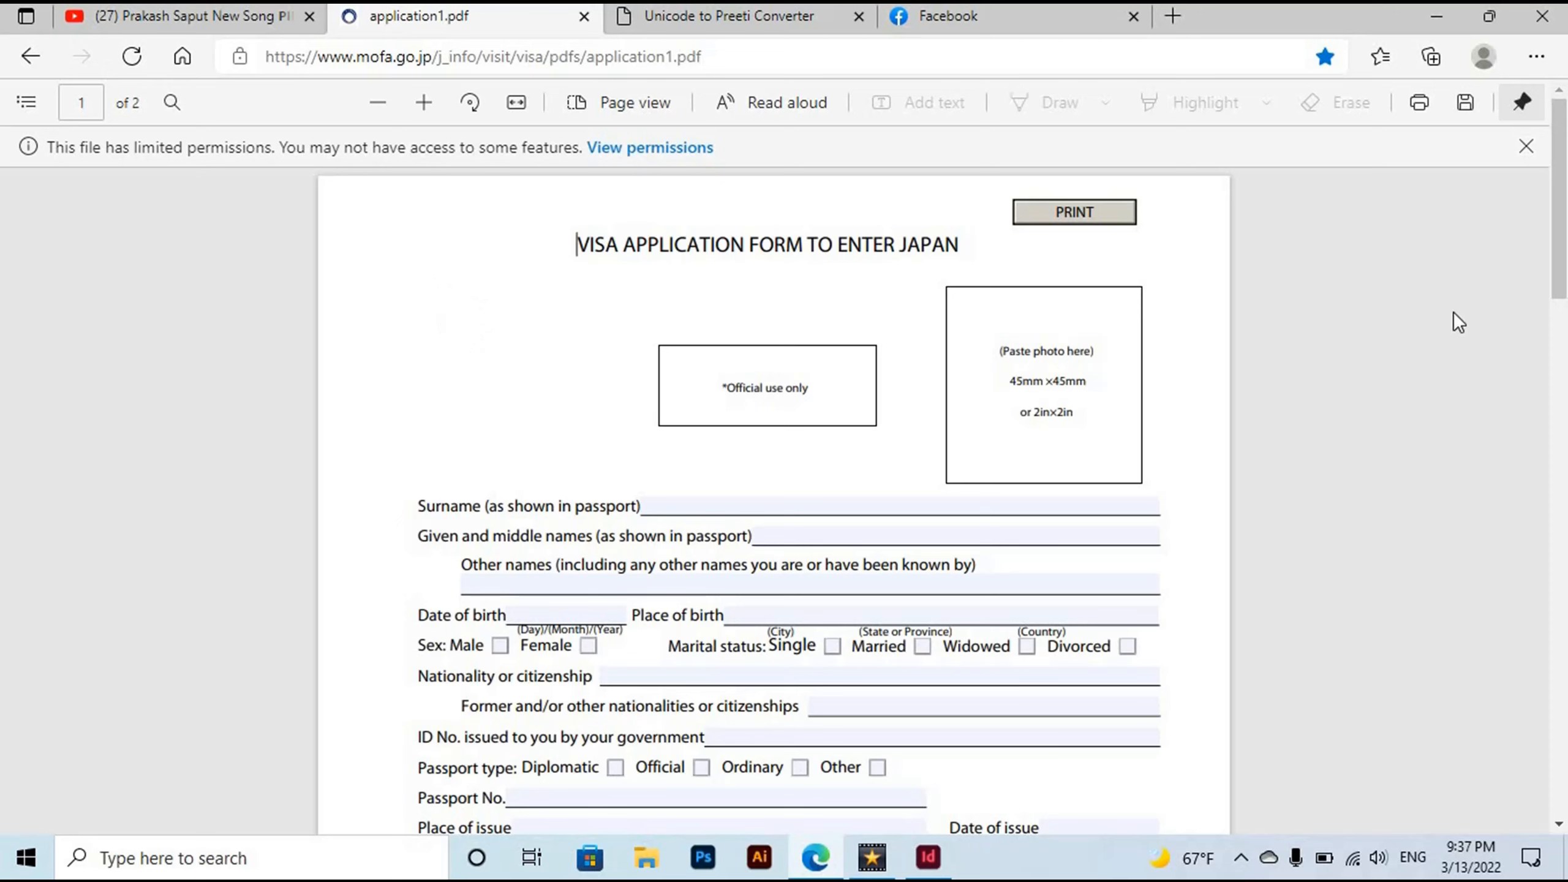
Enter the applicant's surname and given name on the visa form.
mouse_move(1563, 285)
left_mouse_down()
mouse_move(1564, 742)
mouse_move(1564, 284)
left_mouse_up()
left_click(694, 506)
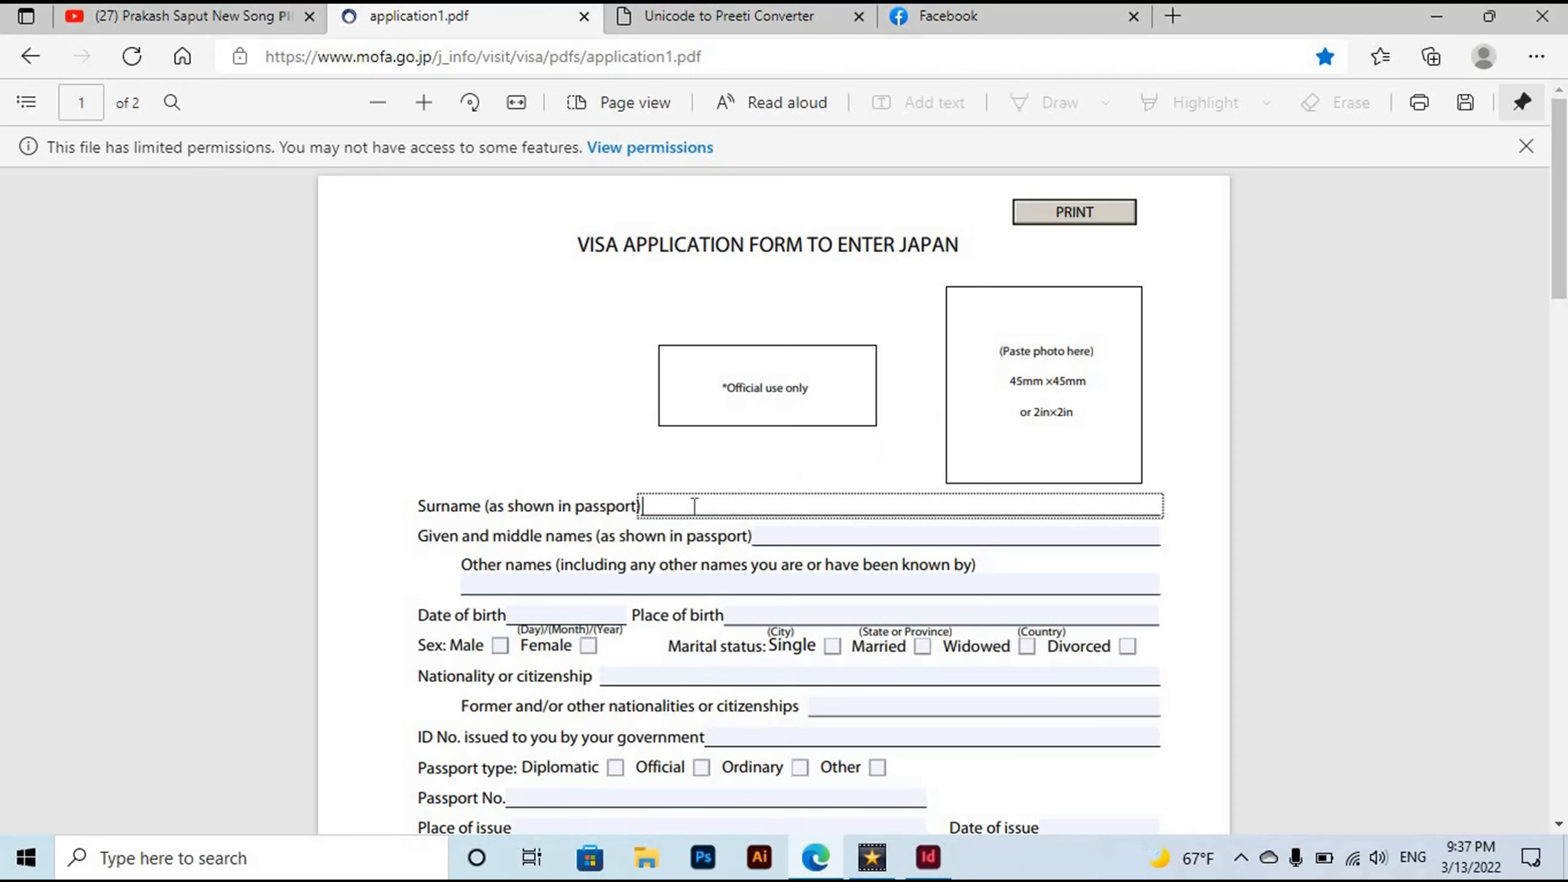
left_click(788, 537)
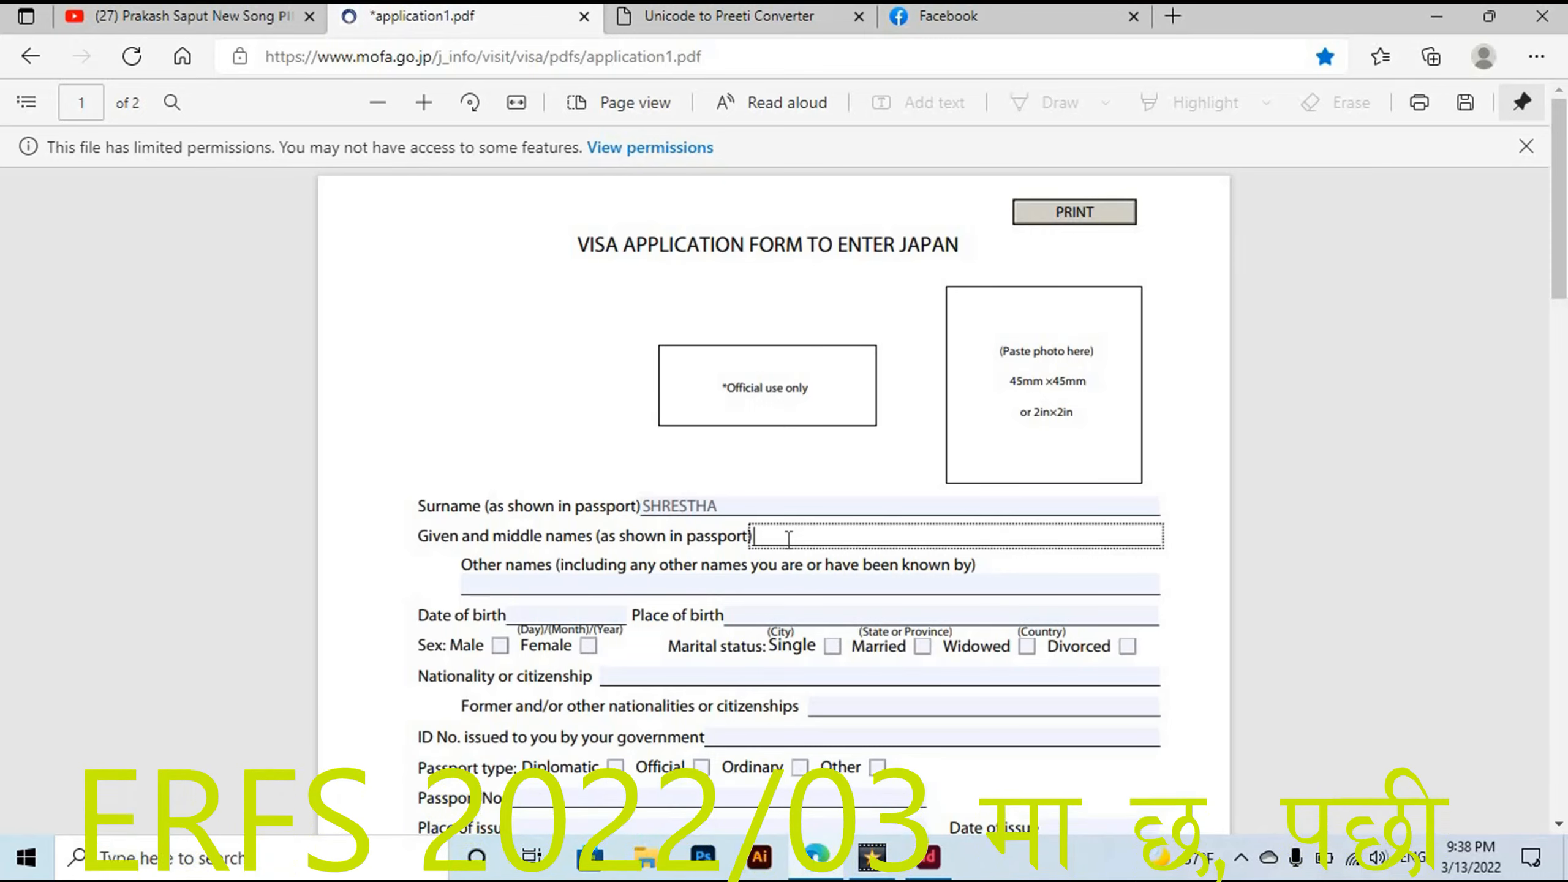
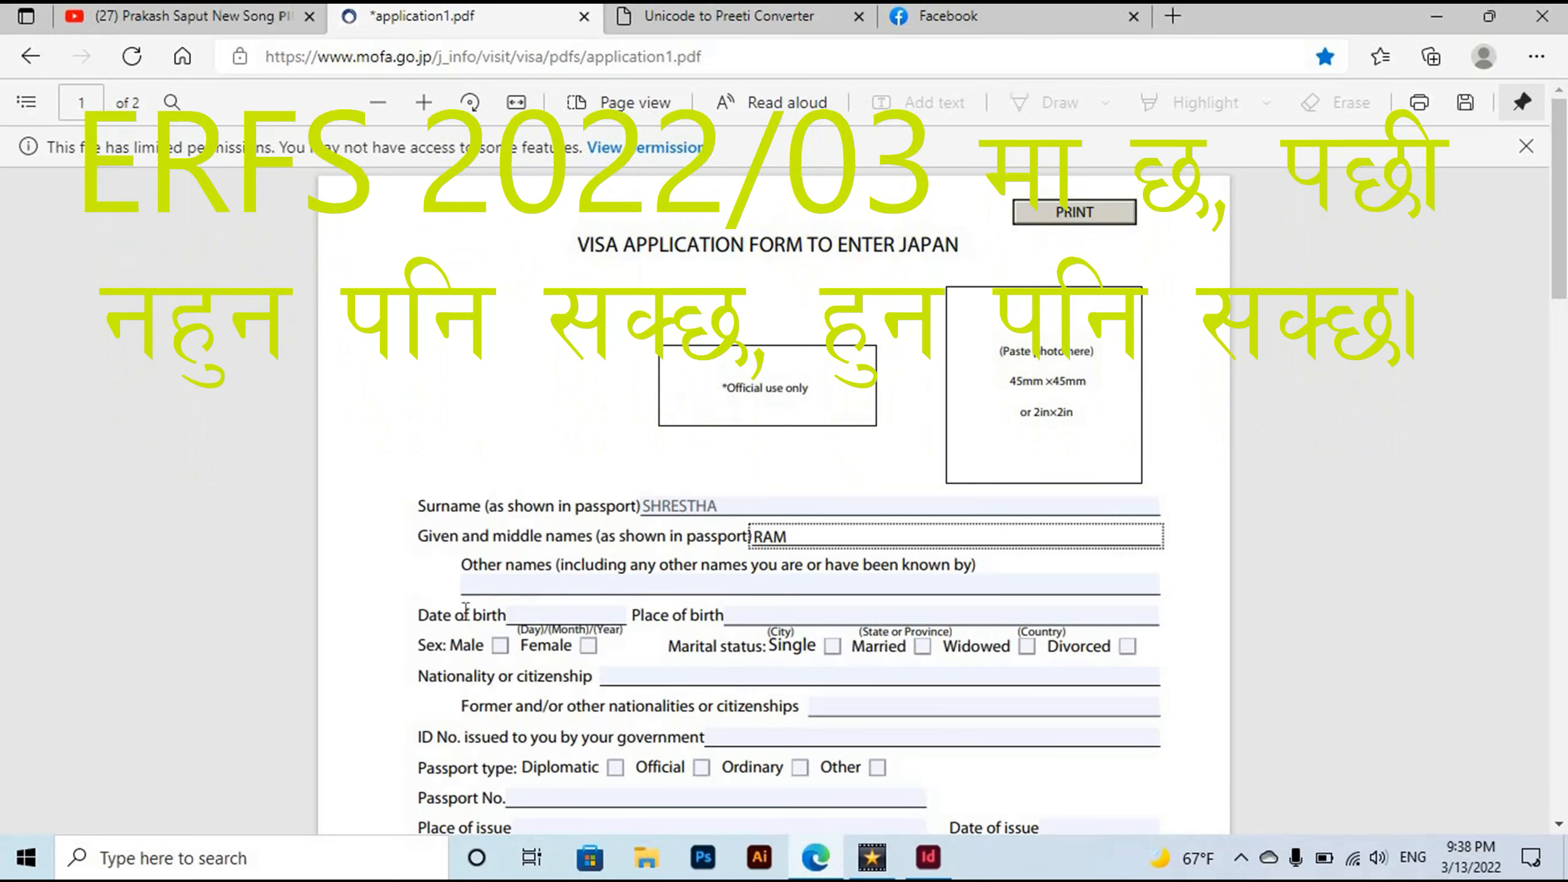
left_click(522, 616)
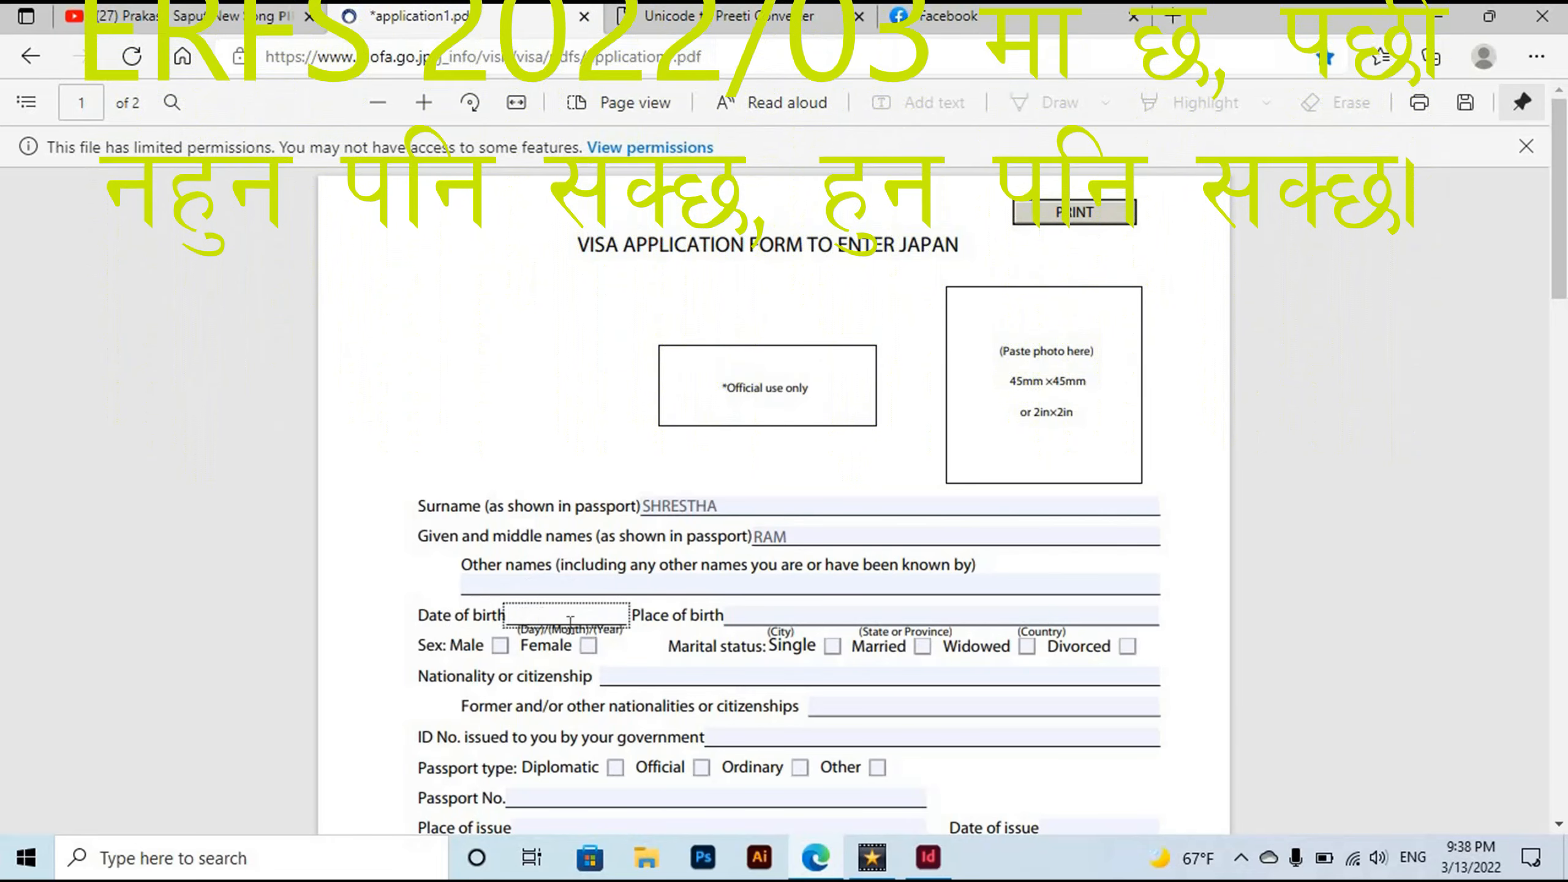
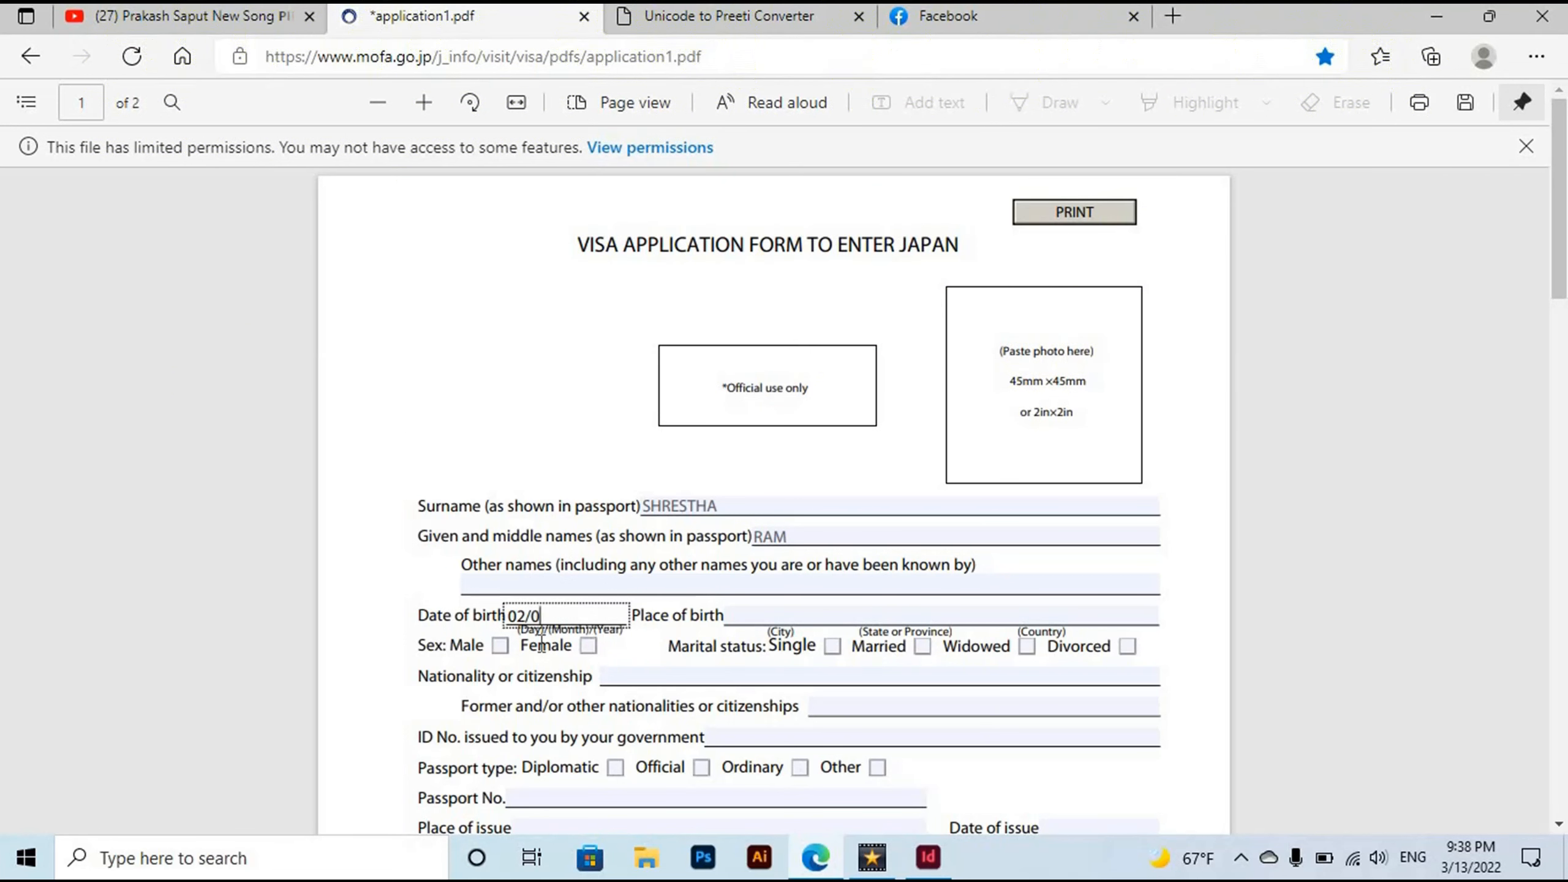
left_click(760, 603)
left_click(752, 617)
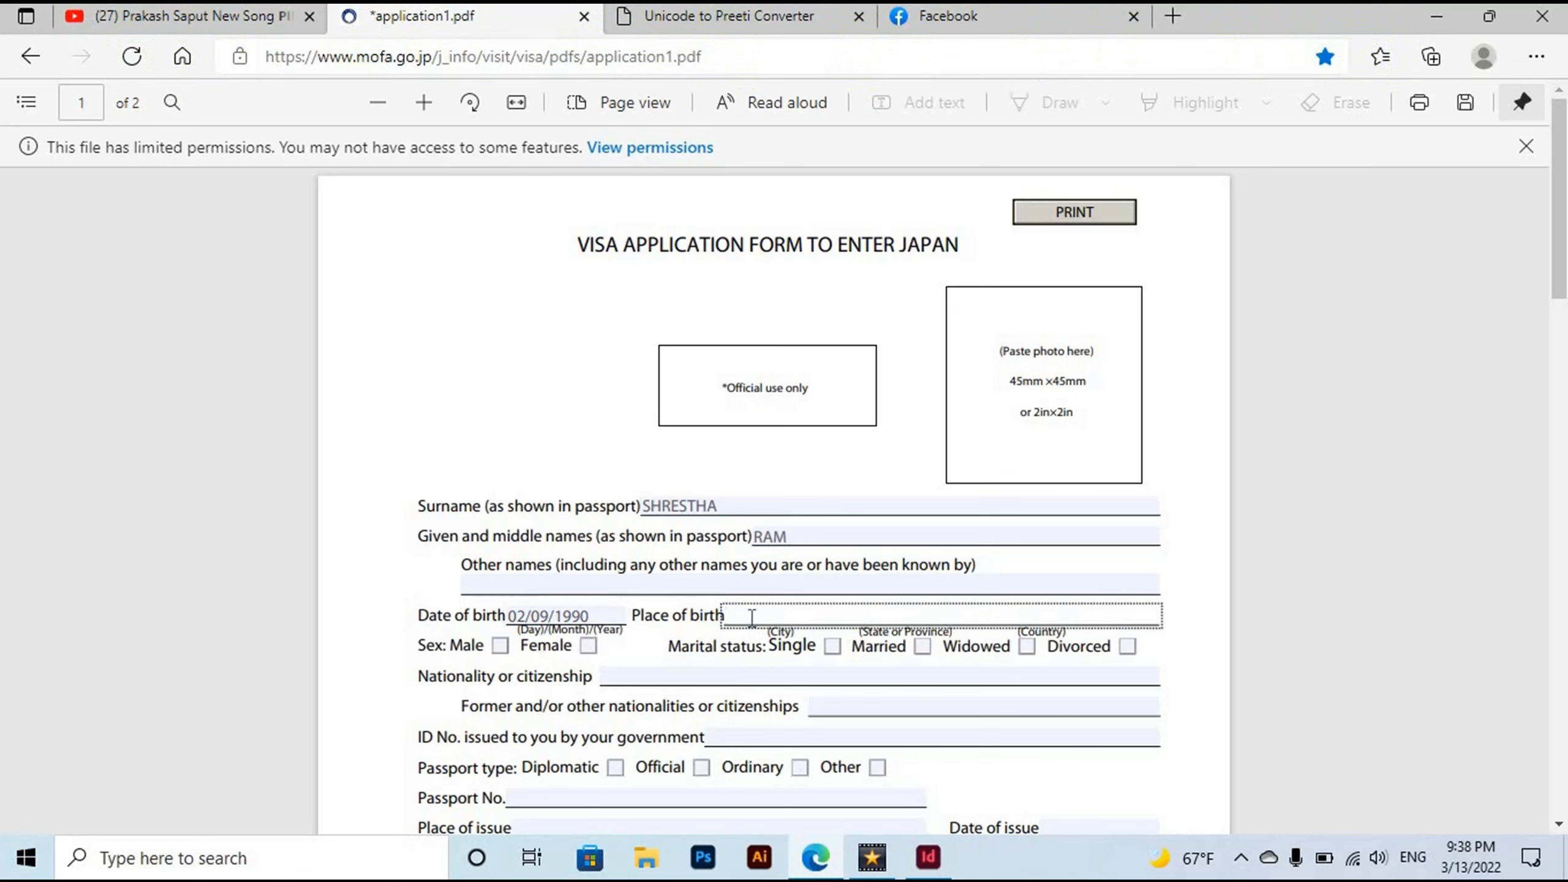
type("RAKATHUM, RAMECHHAP")
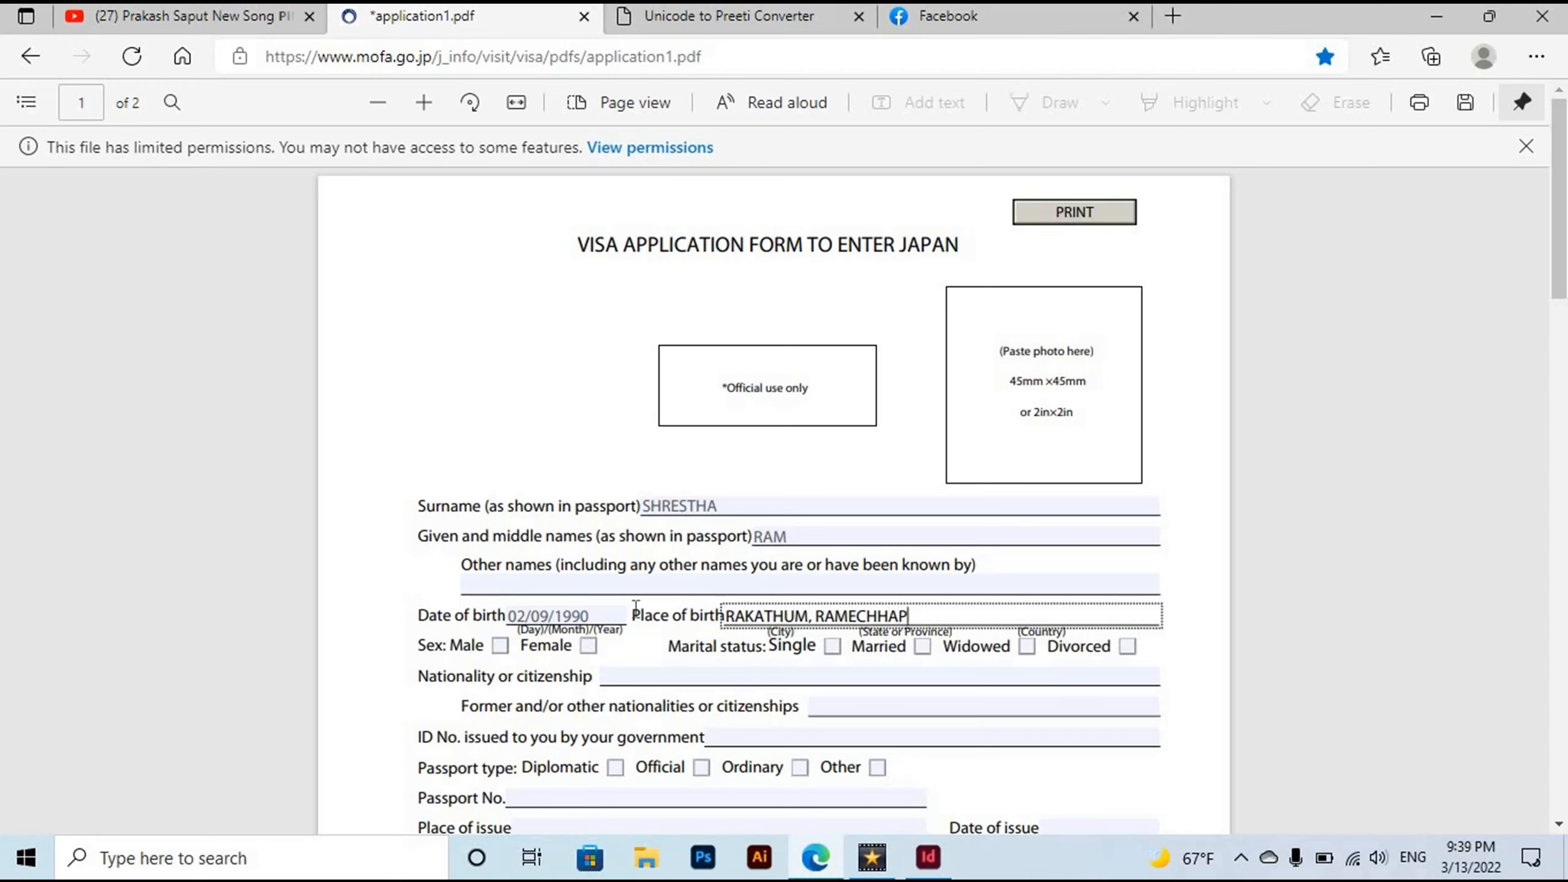
key("Tab")
key("space")
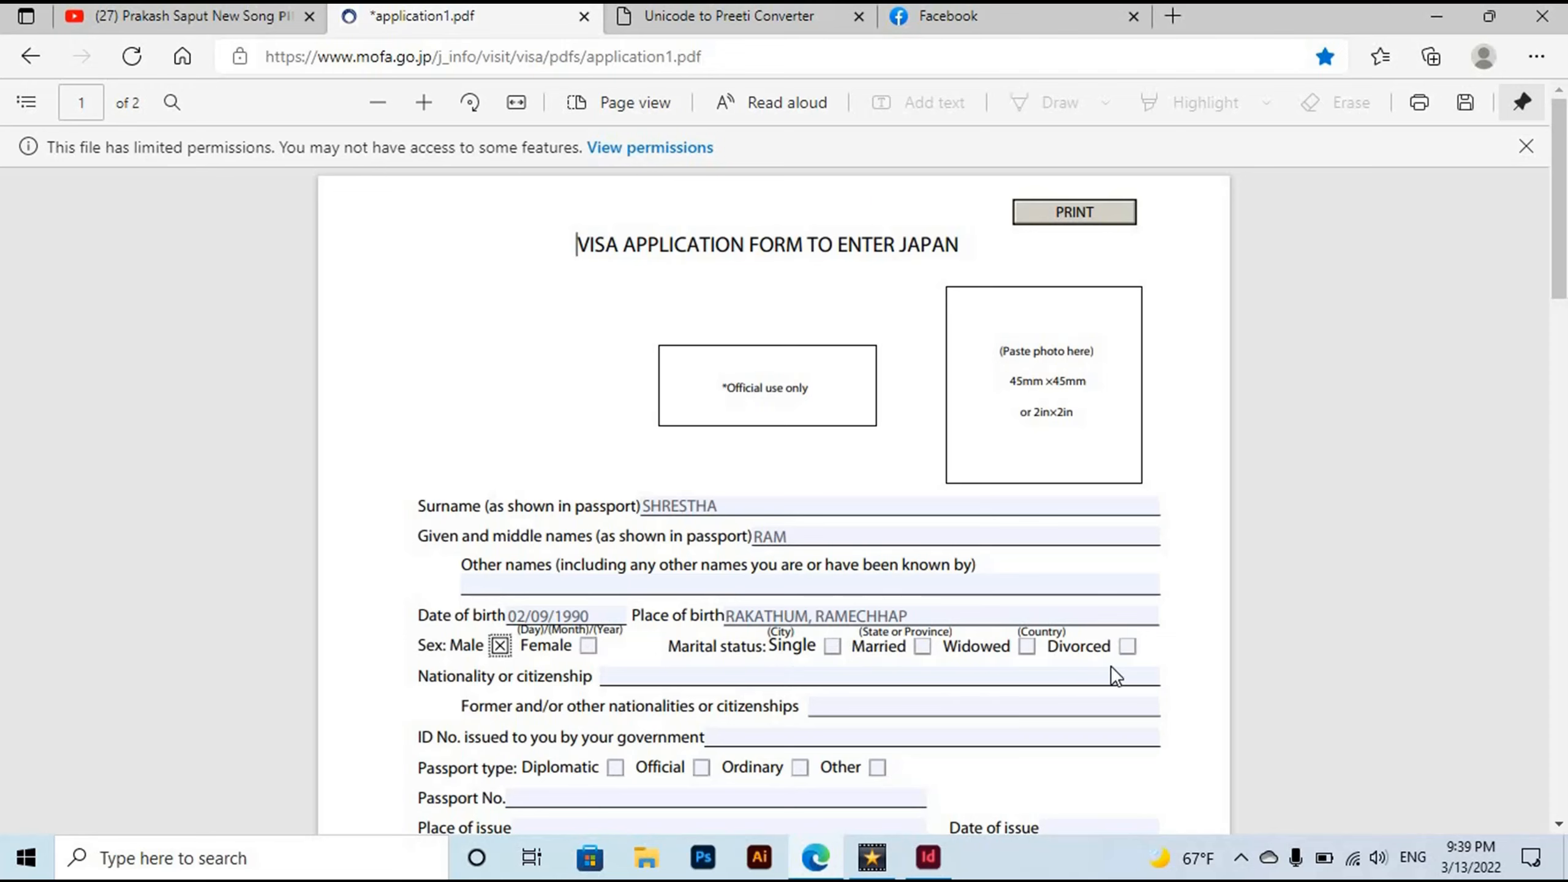
Tick Single as marital status and choose NEPAL as nationality.
left_click(831, 646)
left_click(627, 676)
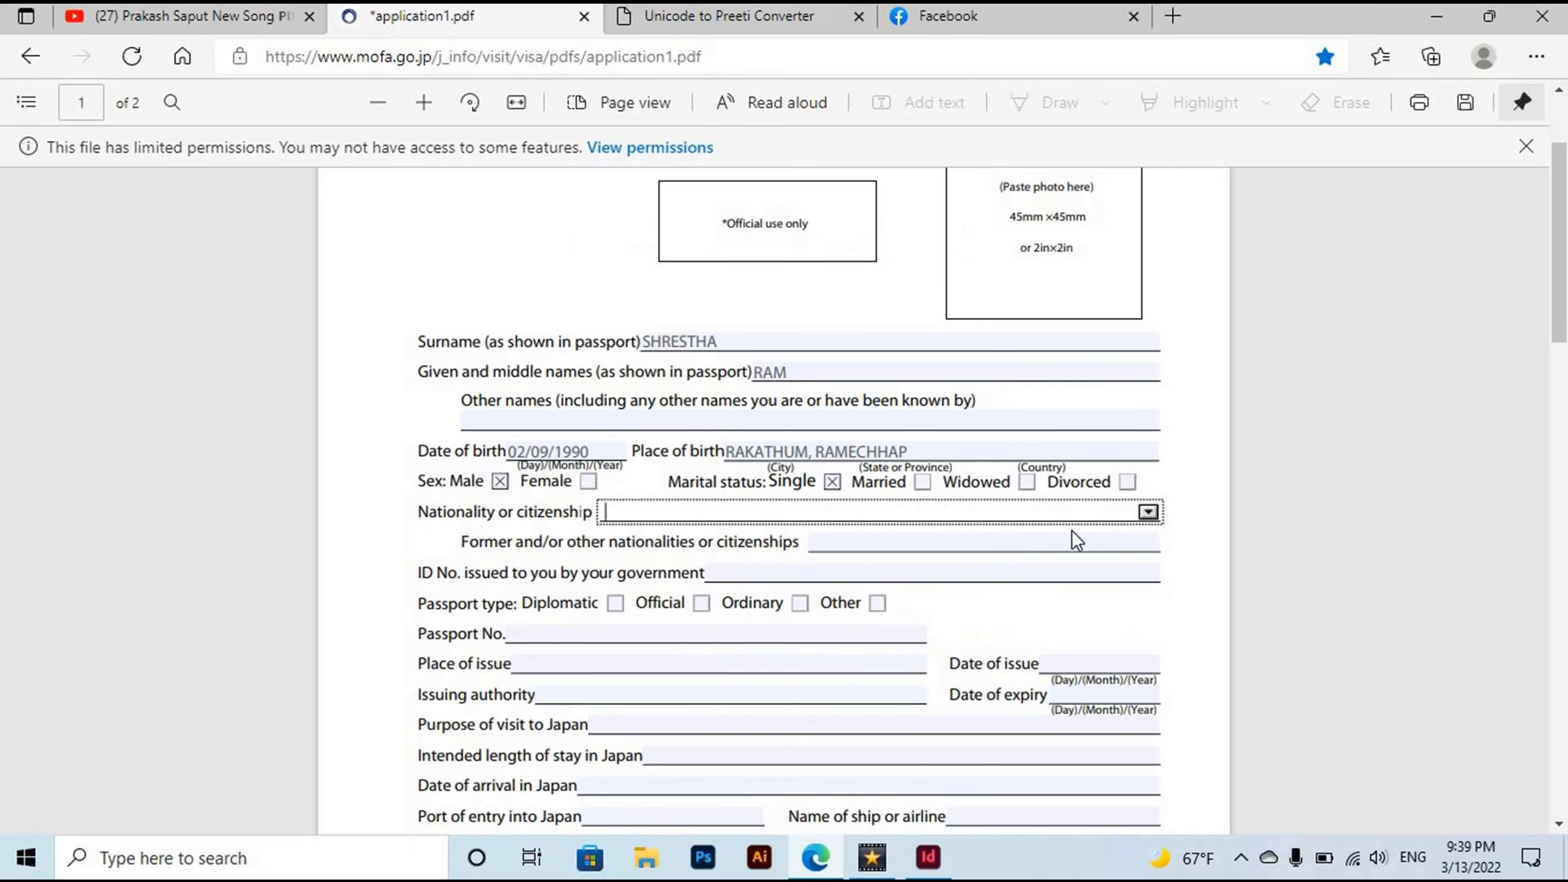
left_click(1148, 512)
left_click_drag(1148, 542, 1144, 621)
left_click_drag(1140, 632, 1138, 650)
left_click(826, 556)
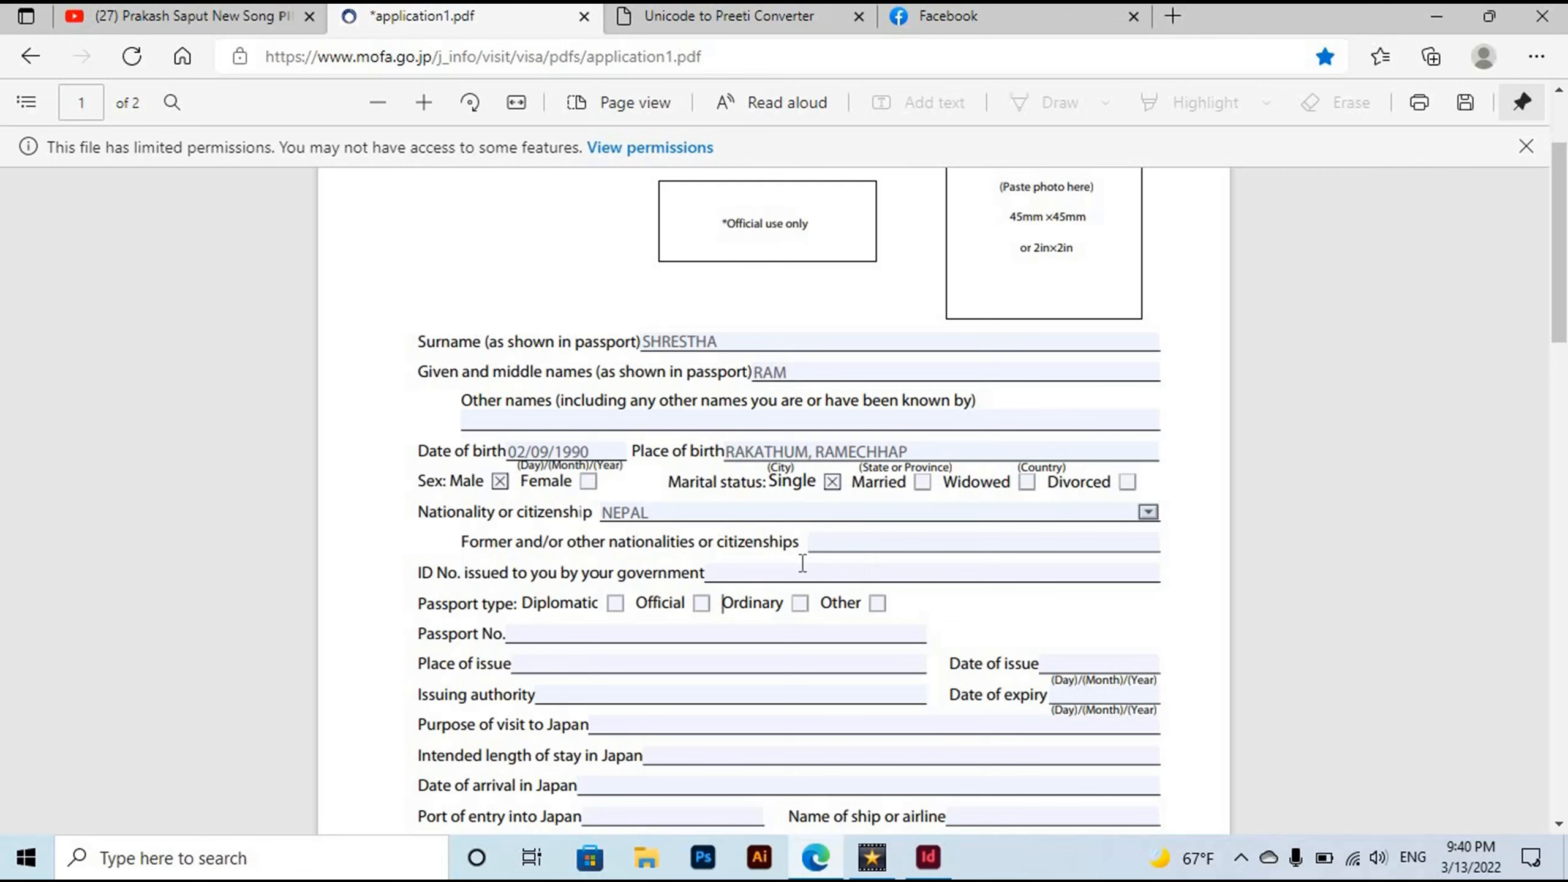
Enter the government ID number and tick the Ordinary passport type.
left_click(756, 569)
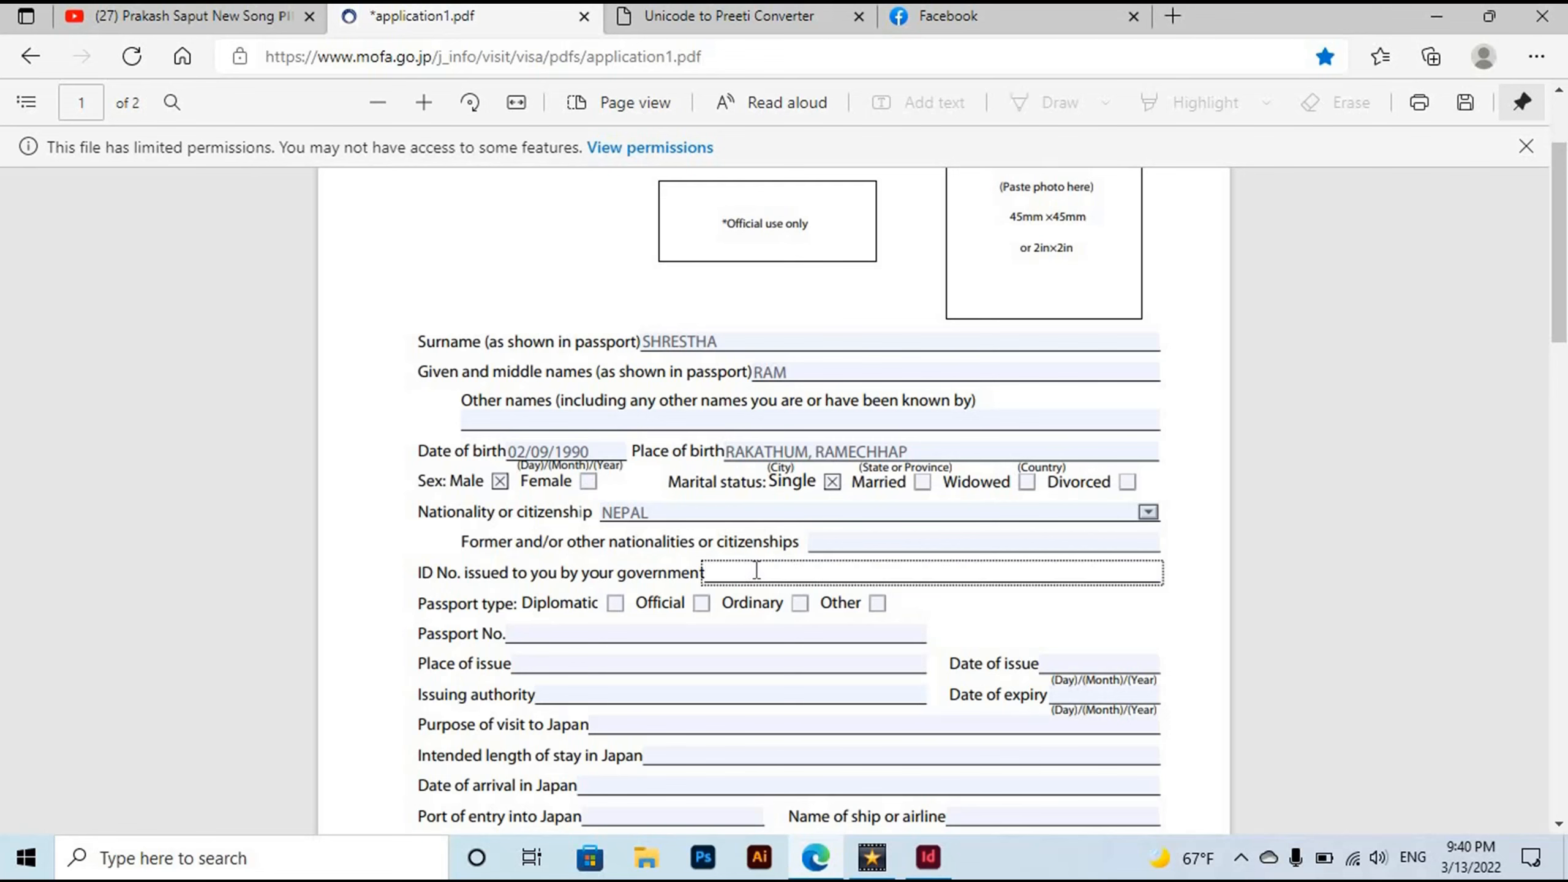
left_click(800, 603)
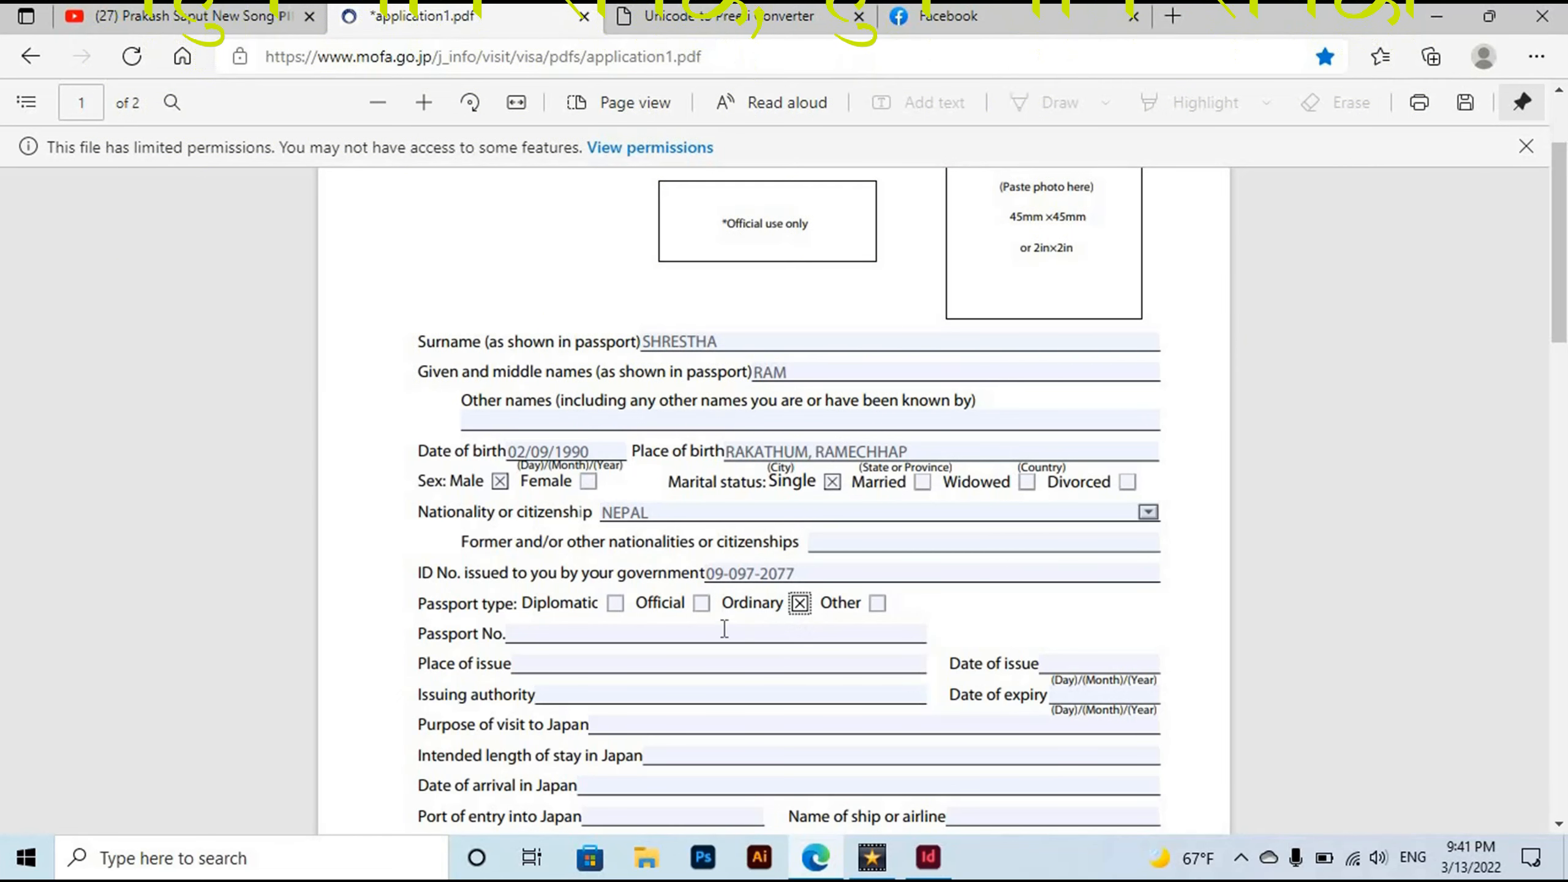
Enter the passport number, place of issue KATHAMNDU and issuing authority MOFA.
left_click(686, 631)
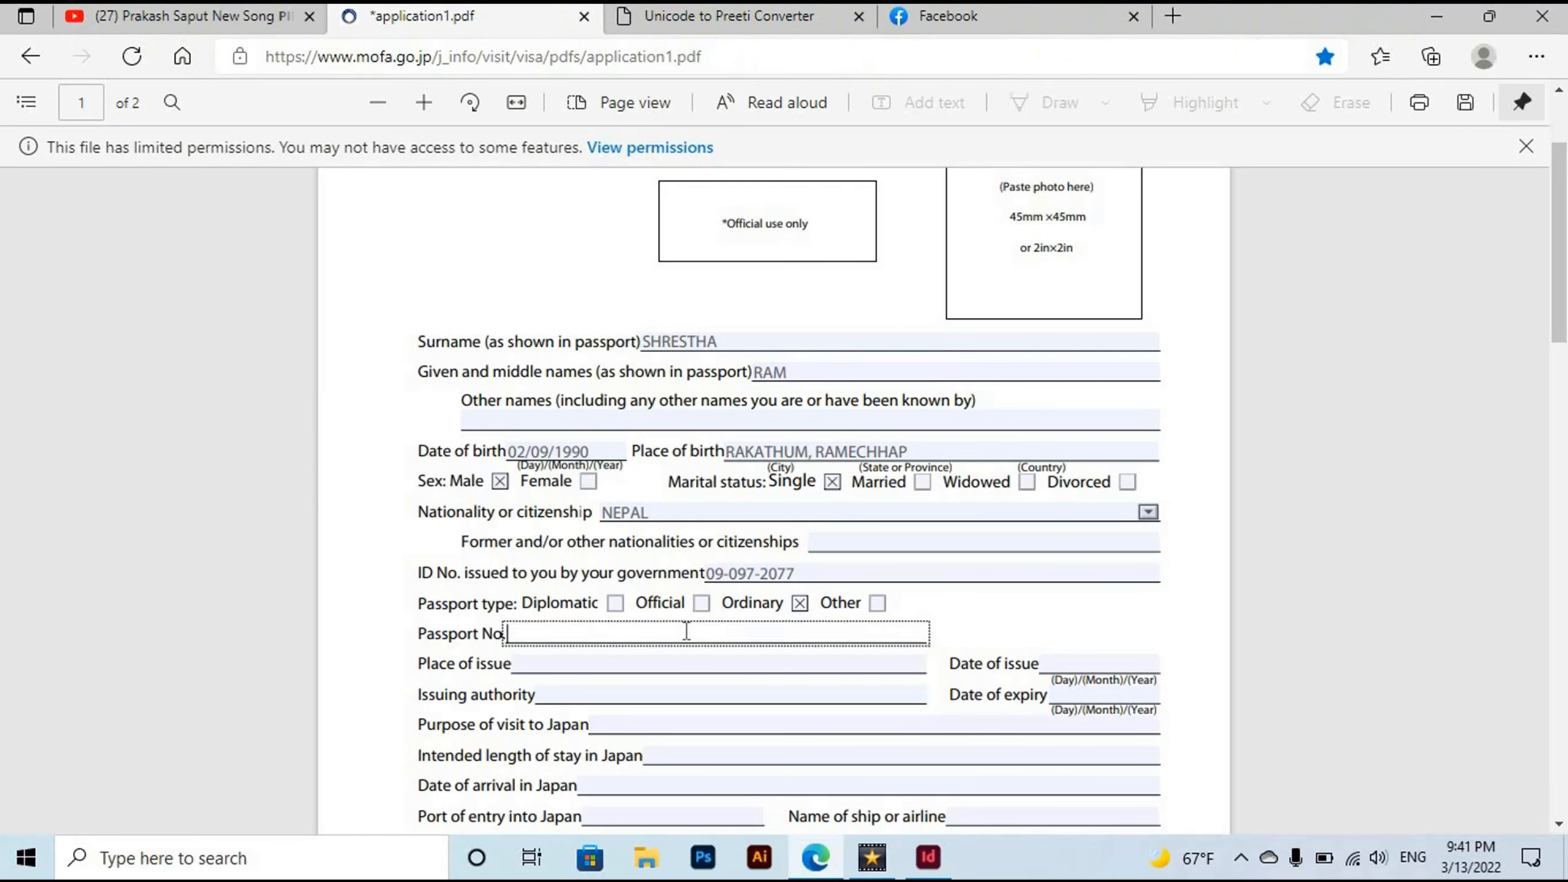
left_click(566, 665)
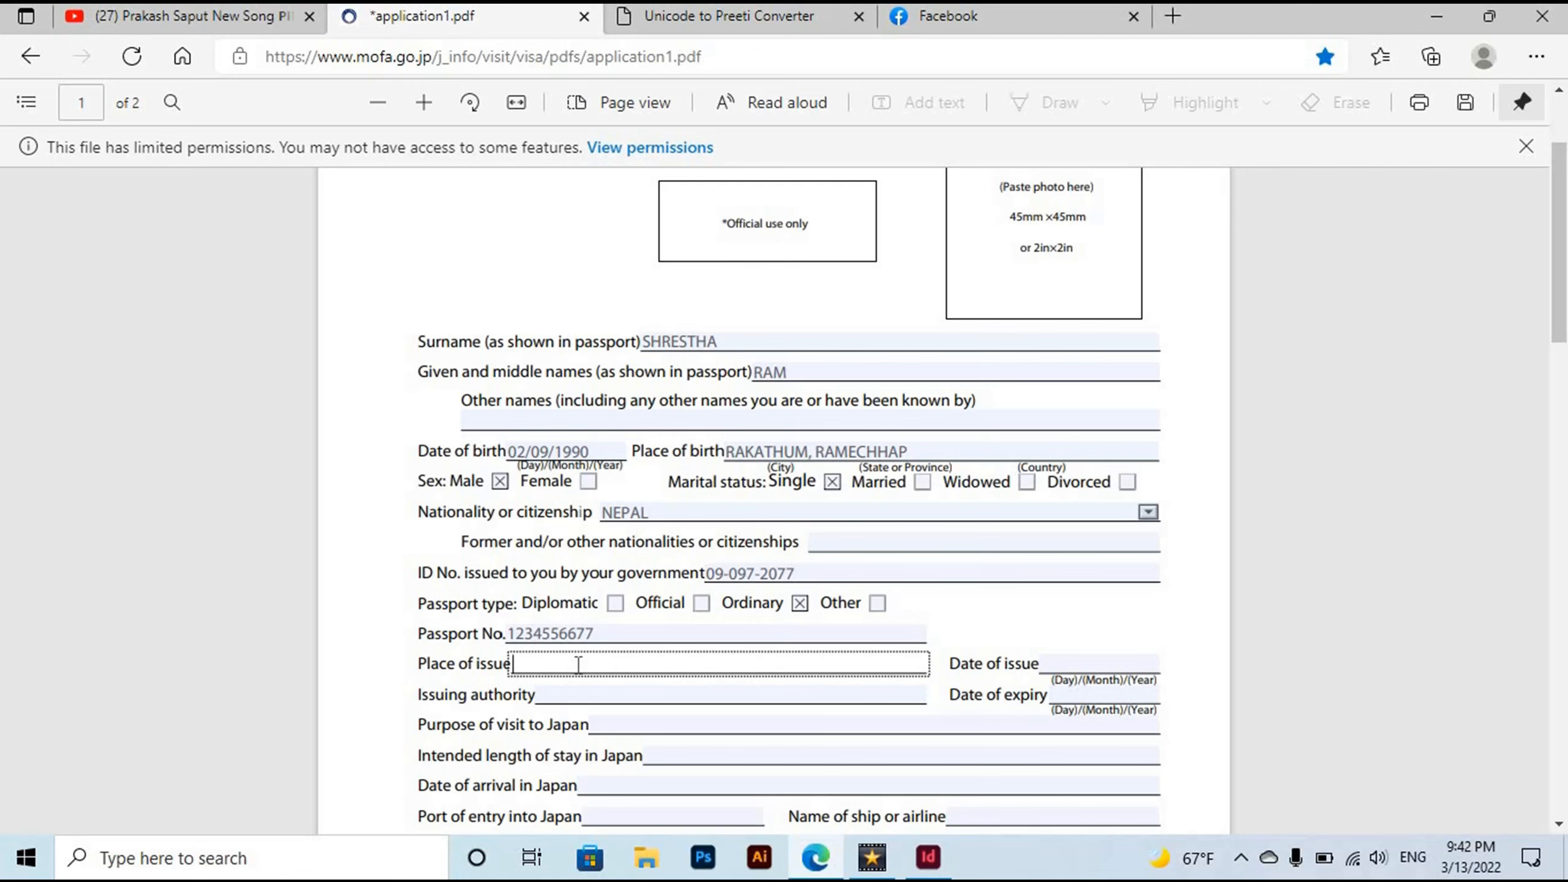
type("KATHAMNDU")
left_click(570, 695)
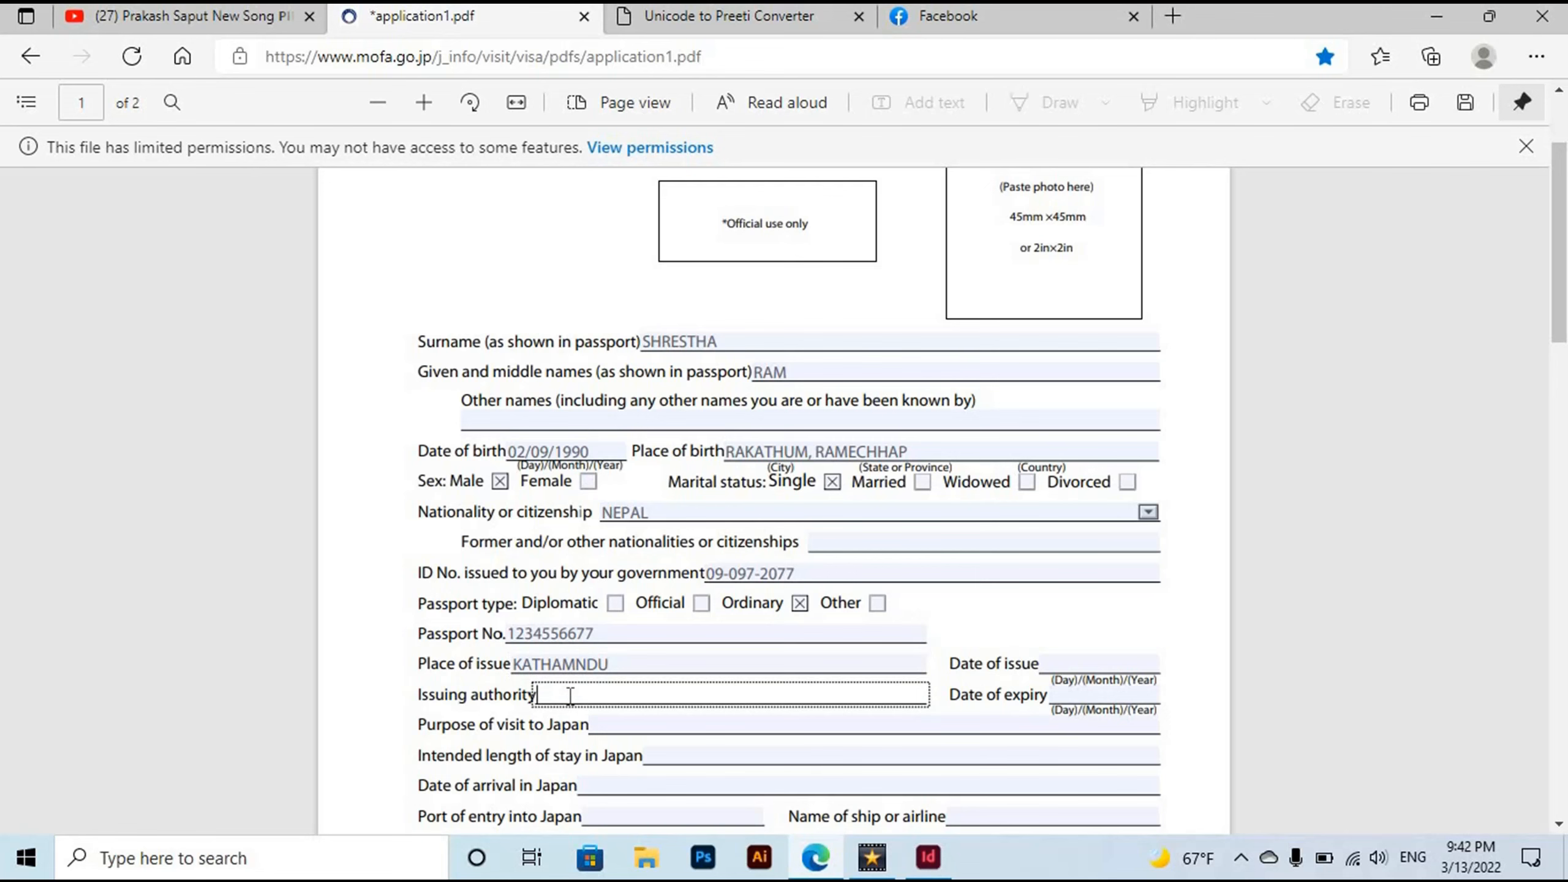
type("MOFA")
Enter issue date 09/07/2019, expiry date 08/07/2029 and purpose of visit WOKING.
left_click(1056, 666)
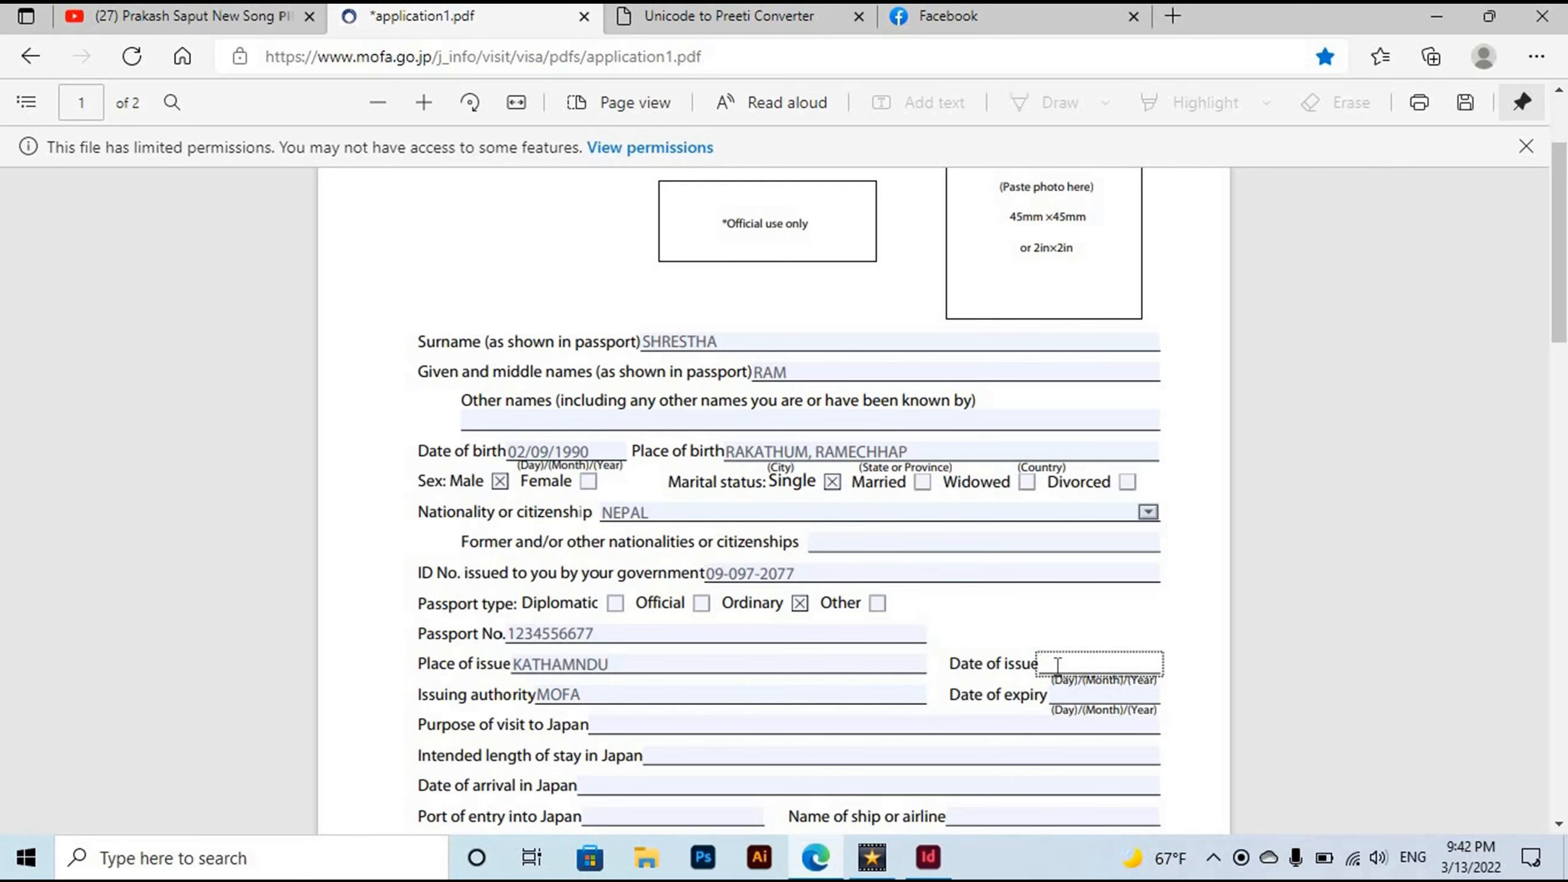
type("09/07/2019")
left_click(1067, 697)
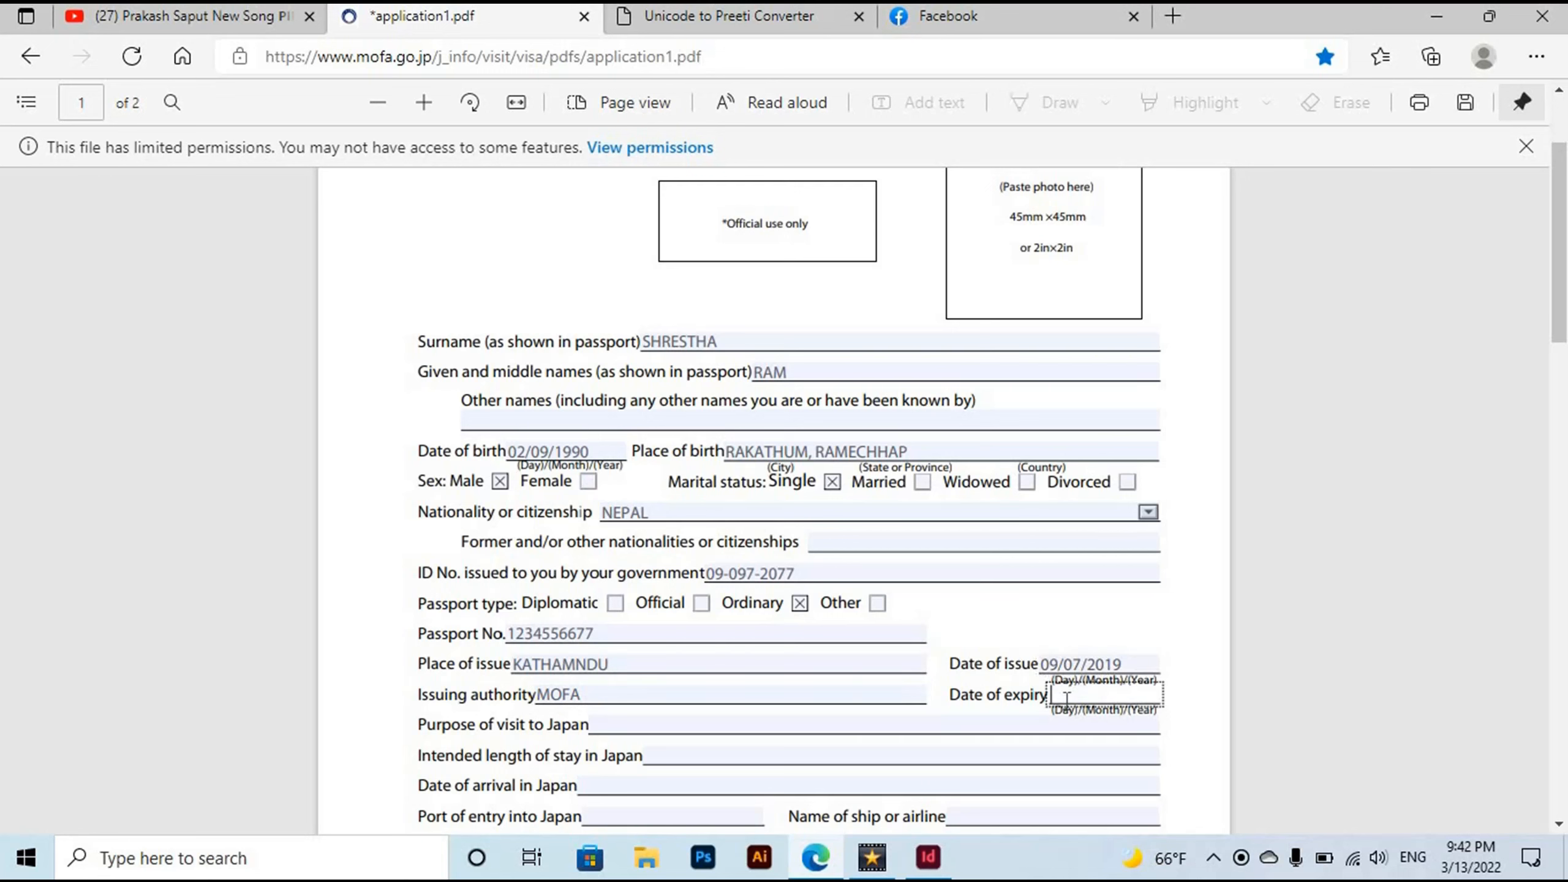
type("08/07/2029")
left_click(620, 729)
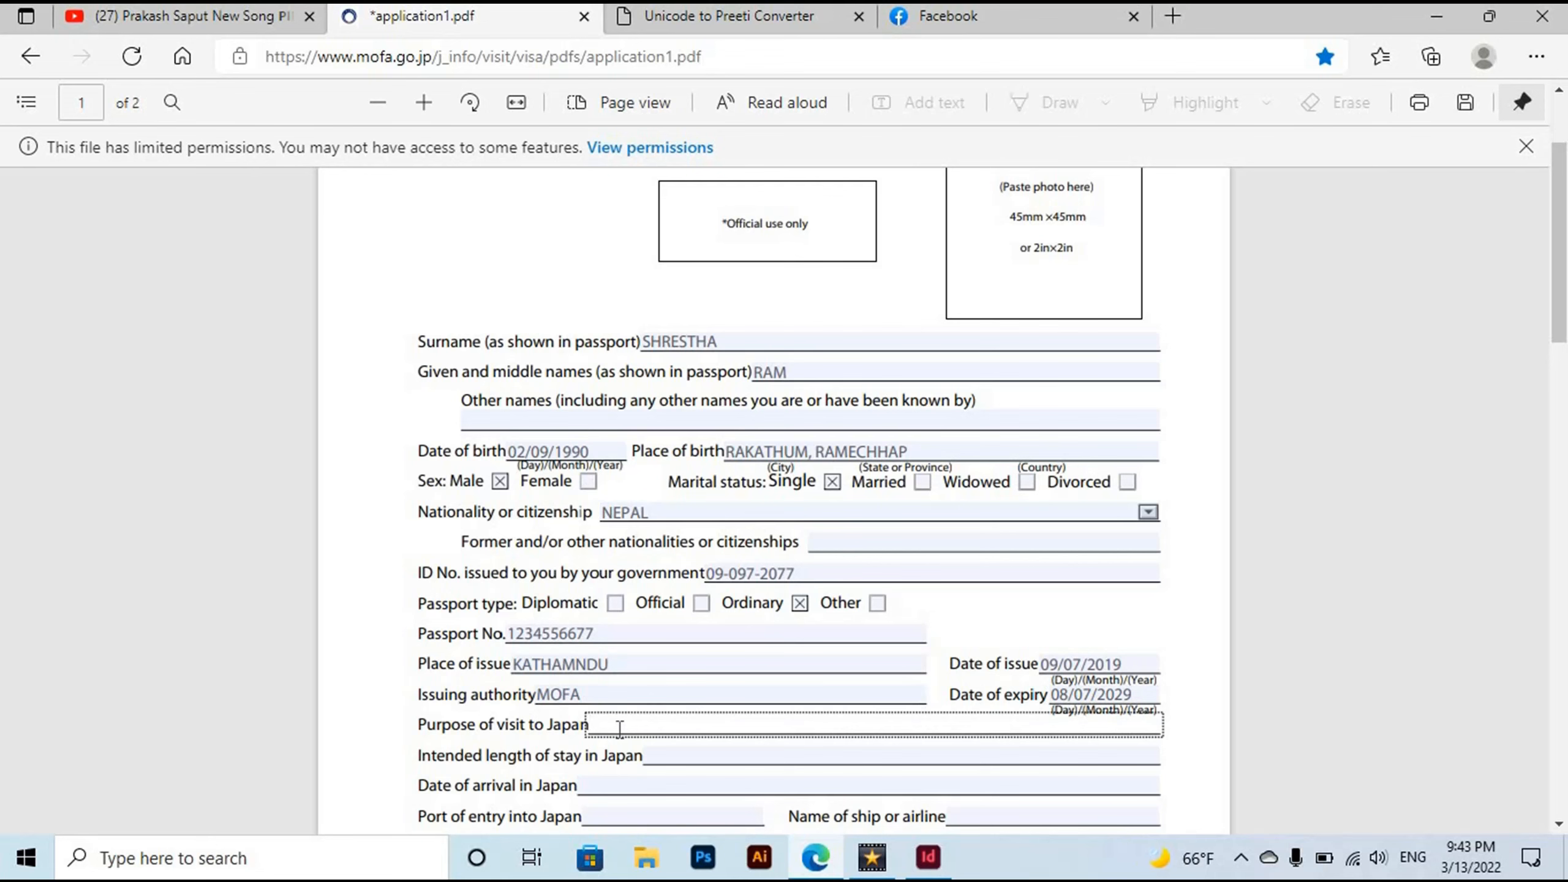
type("WOKING")
left_click(679, 753)
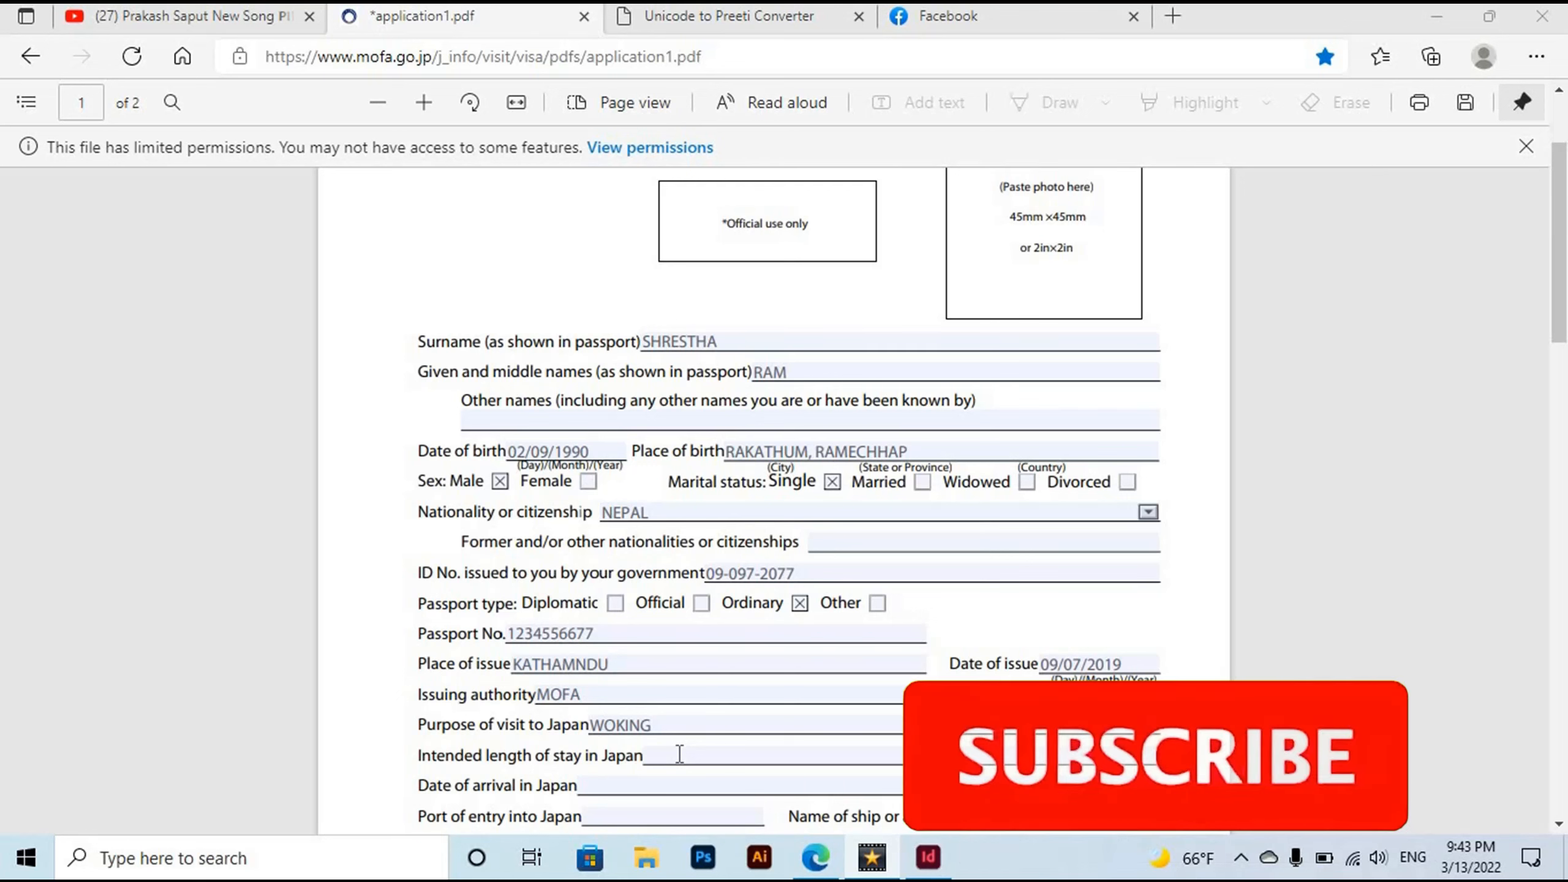
Enter a 1 YEAR intended stay and arrival date 30/03/2022.
left_click(680, 753)
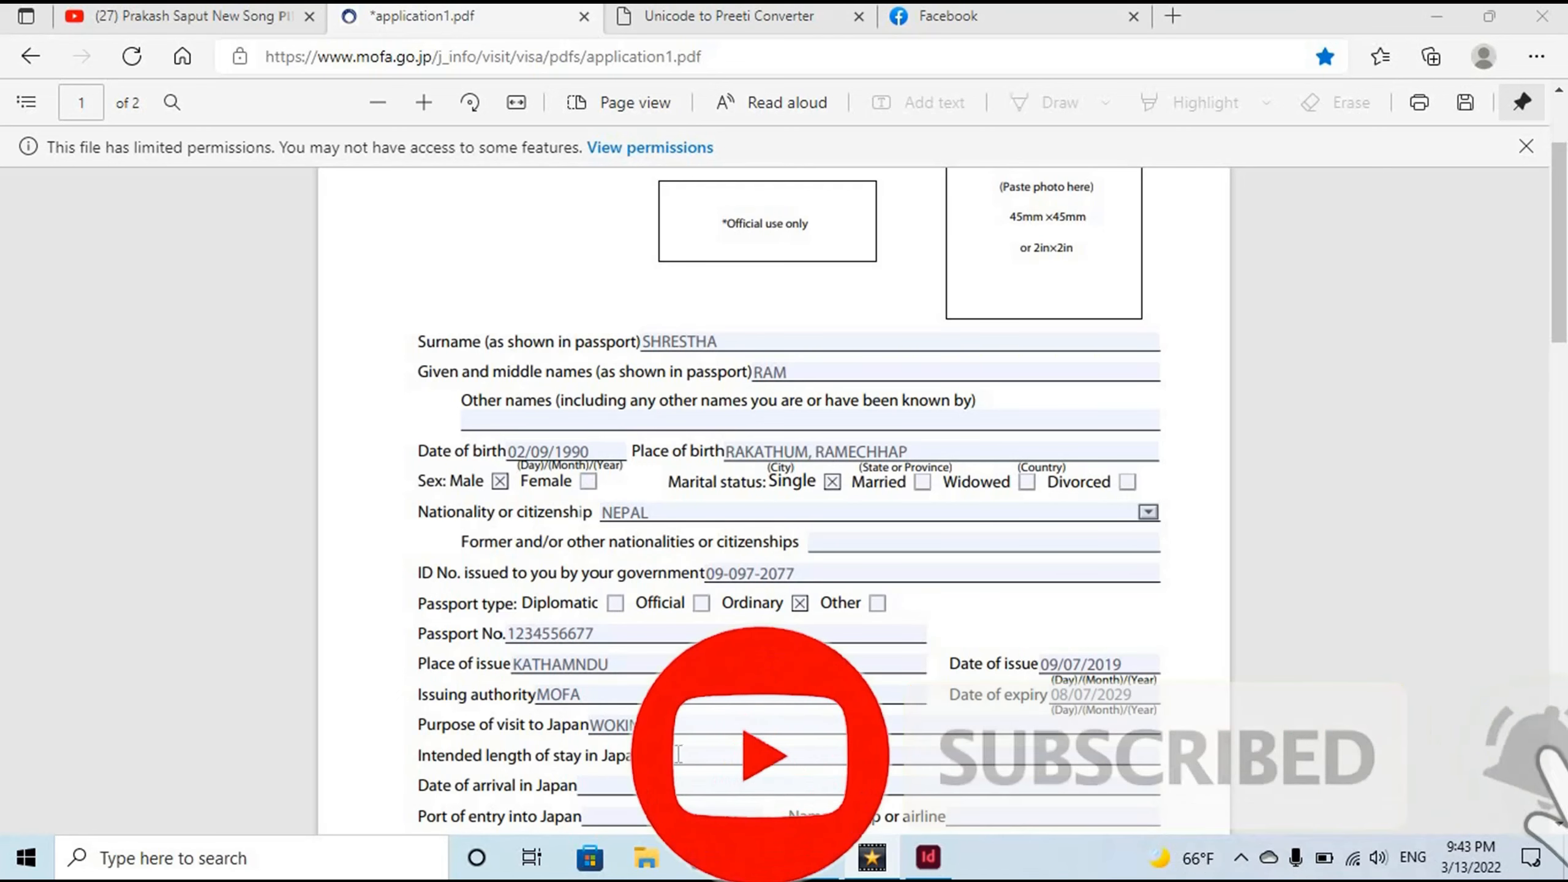
type("1 YEAR")
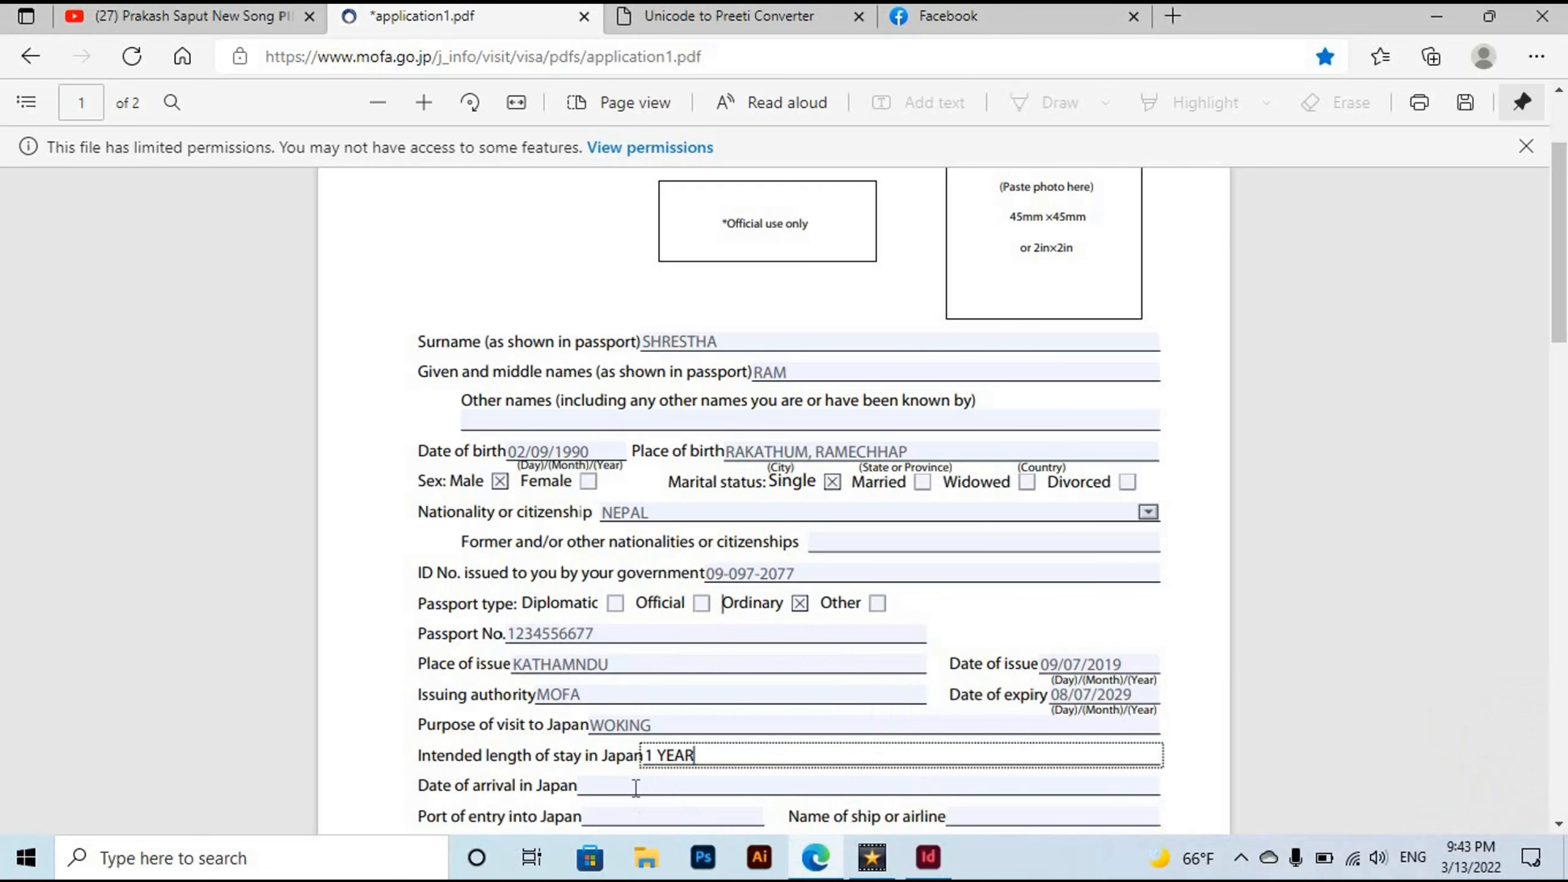
left_click(636, 786)
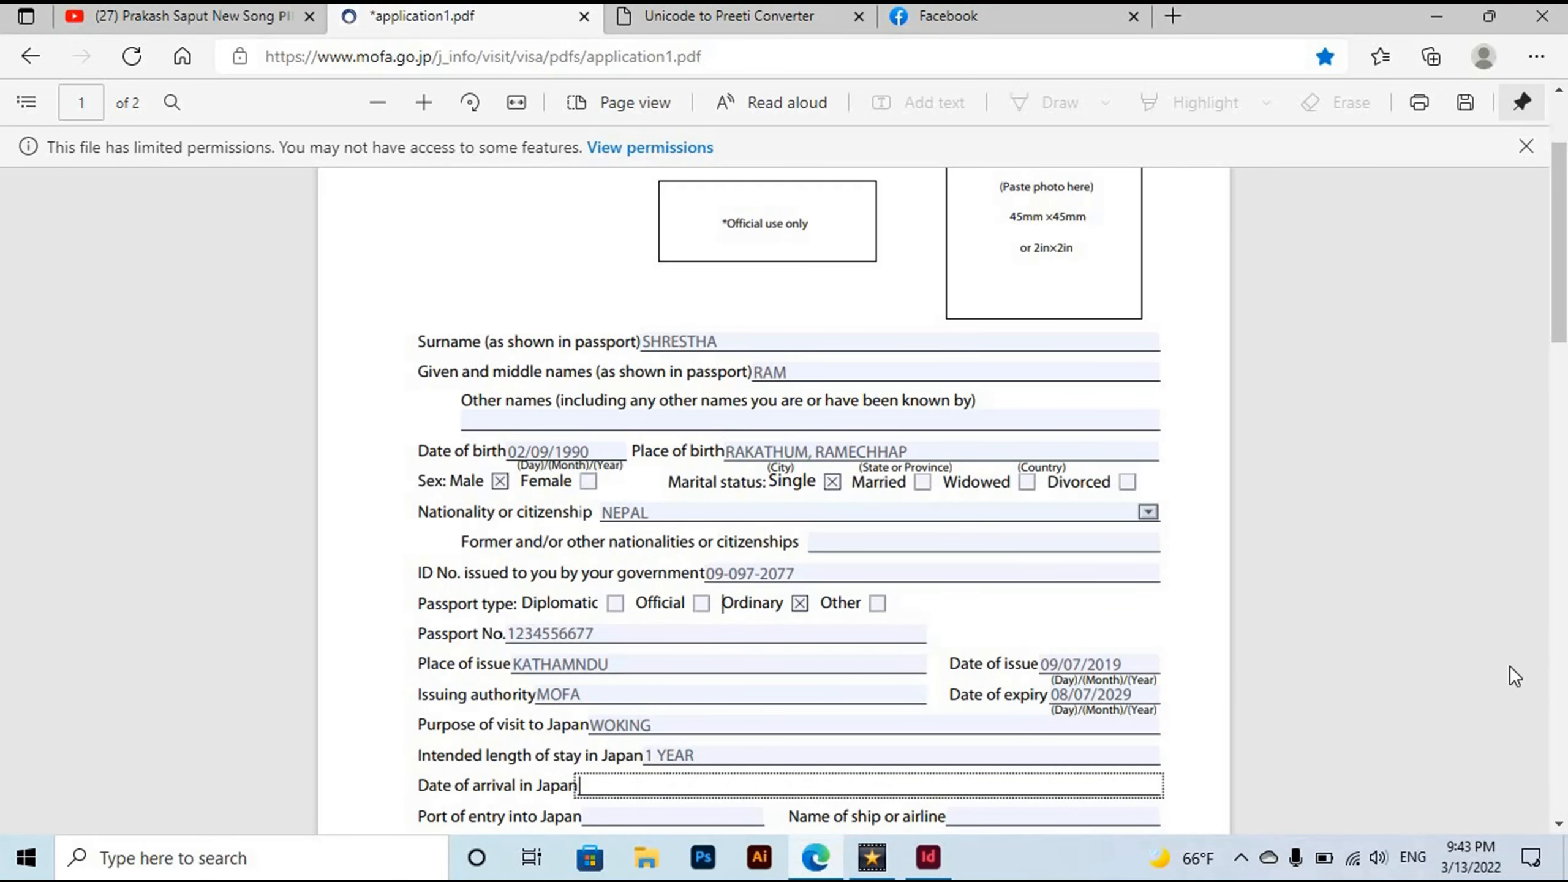
scroll(656, 519, "down", 4)
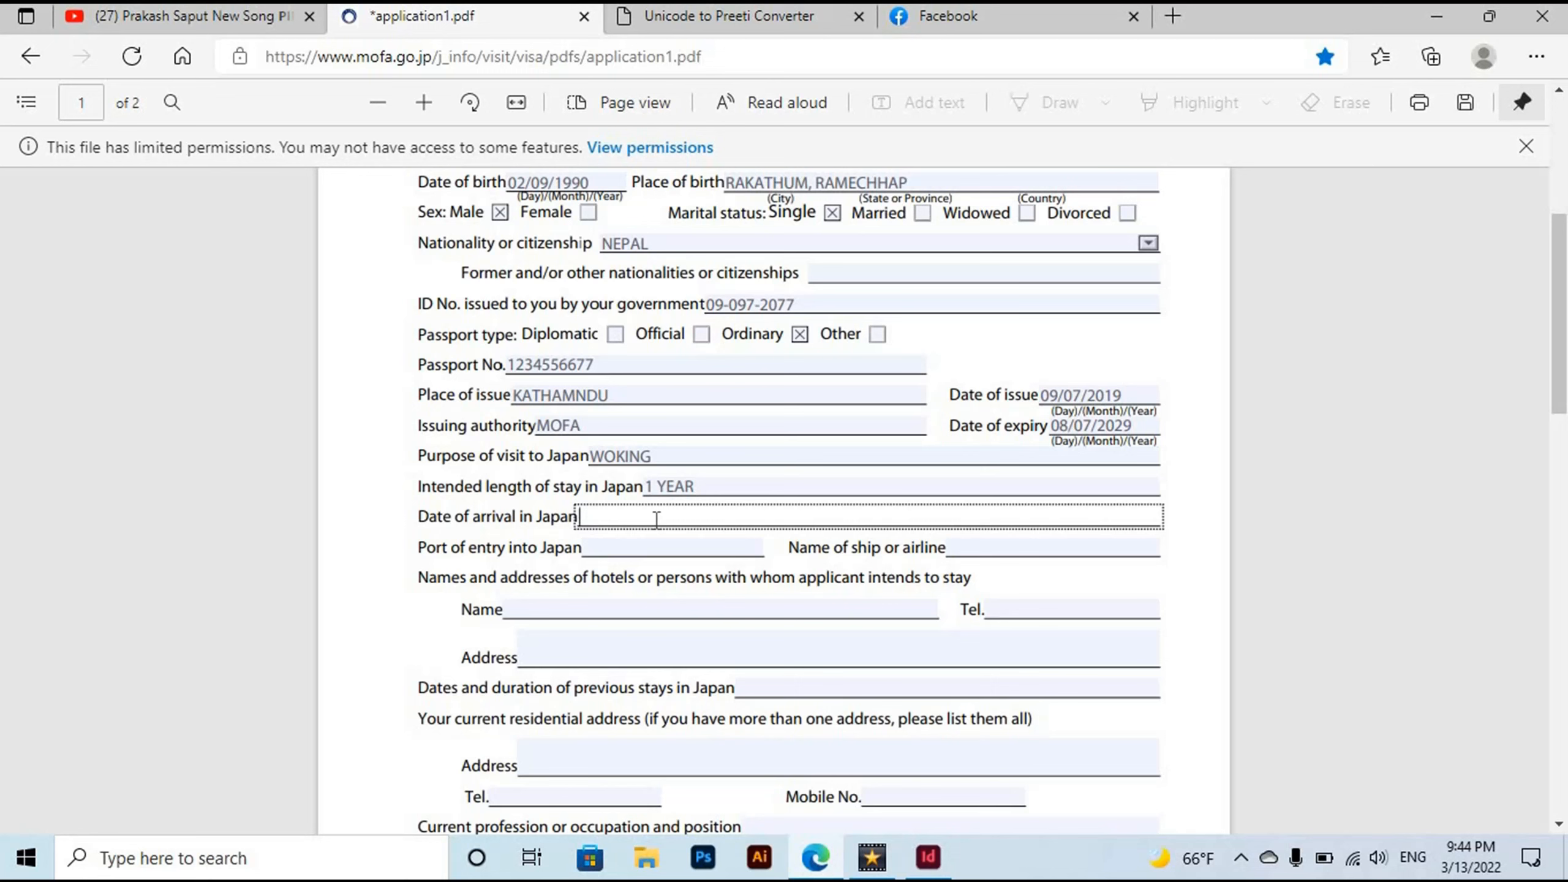
type("30/03/2022")
Enter NARITA as port of entry and NEPAL AIRLINES as the airline.
left_click(616, 544)
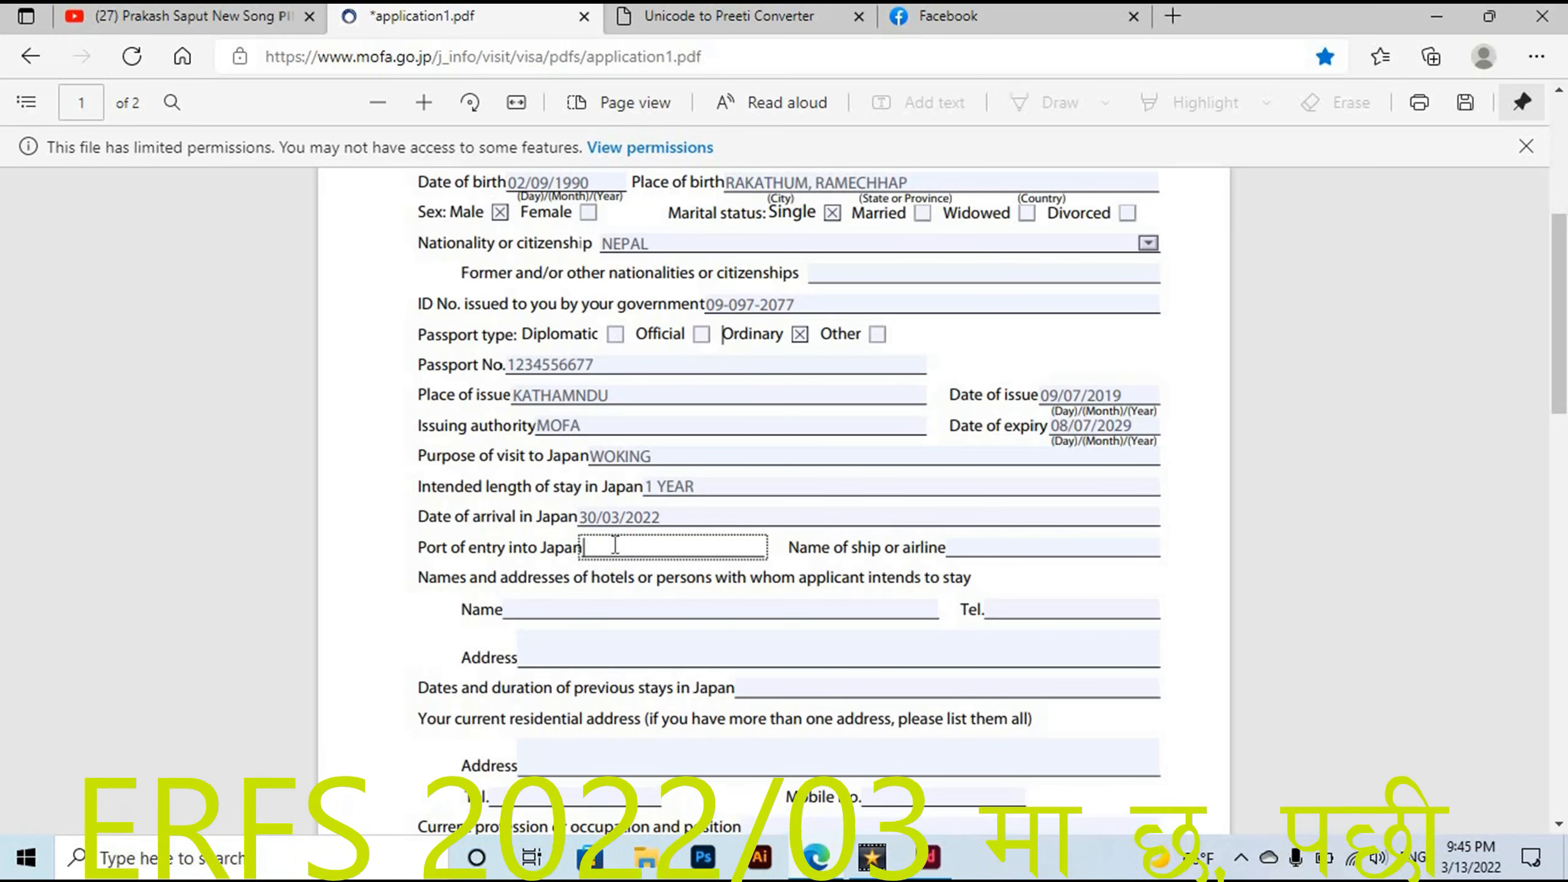
type("NARITA")
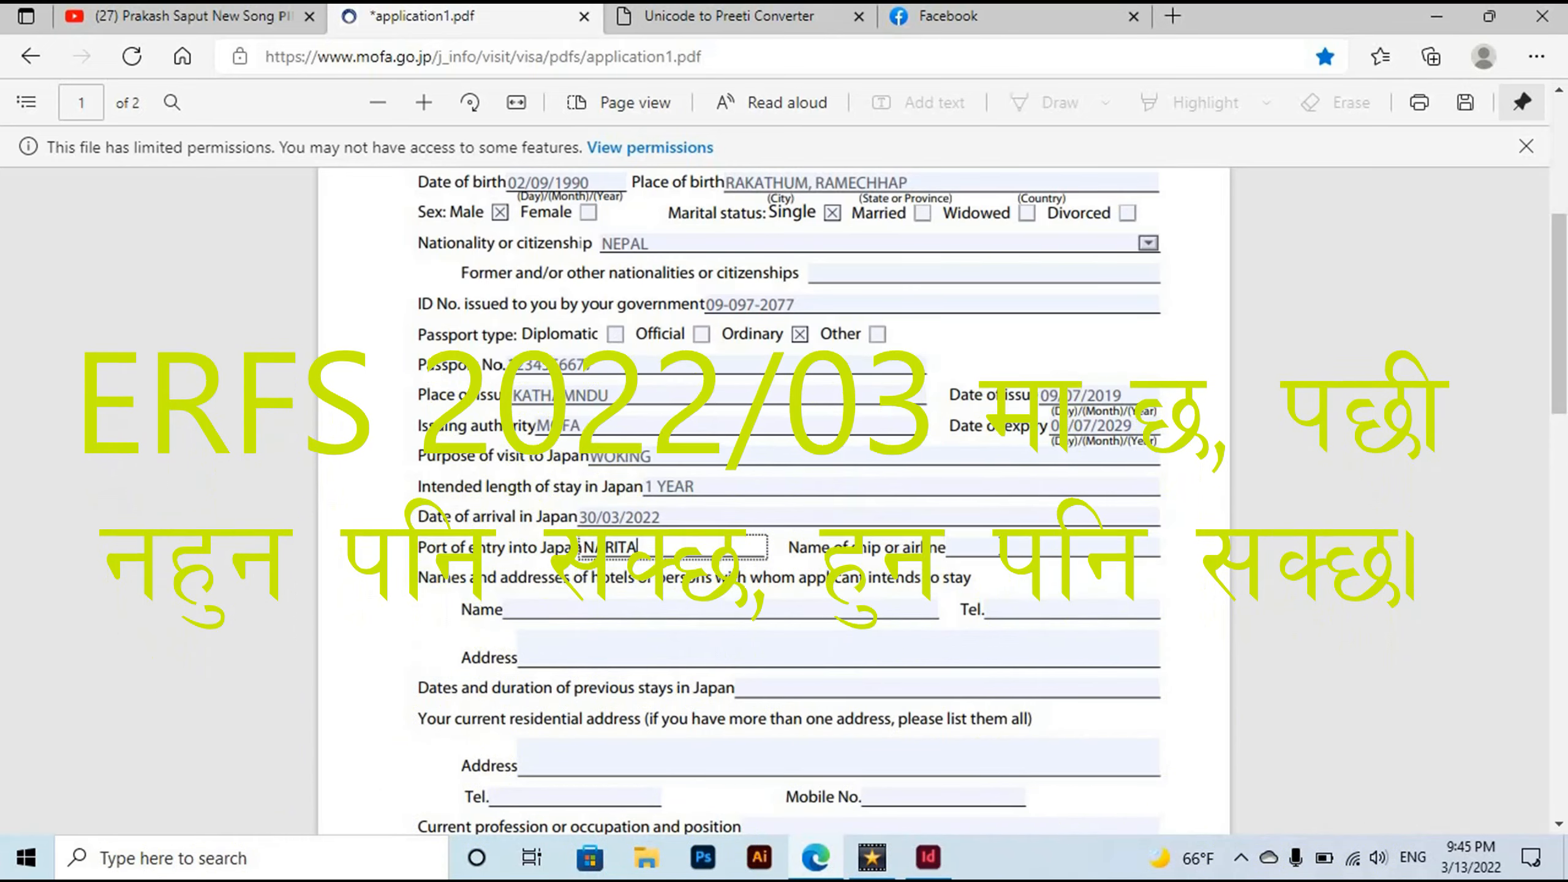
left_click(970, 548)
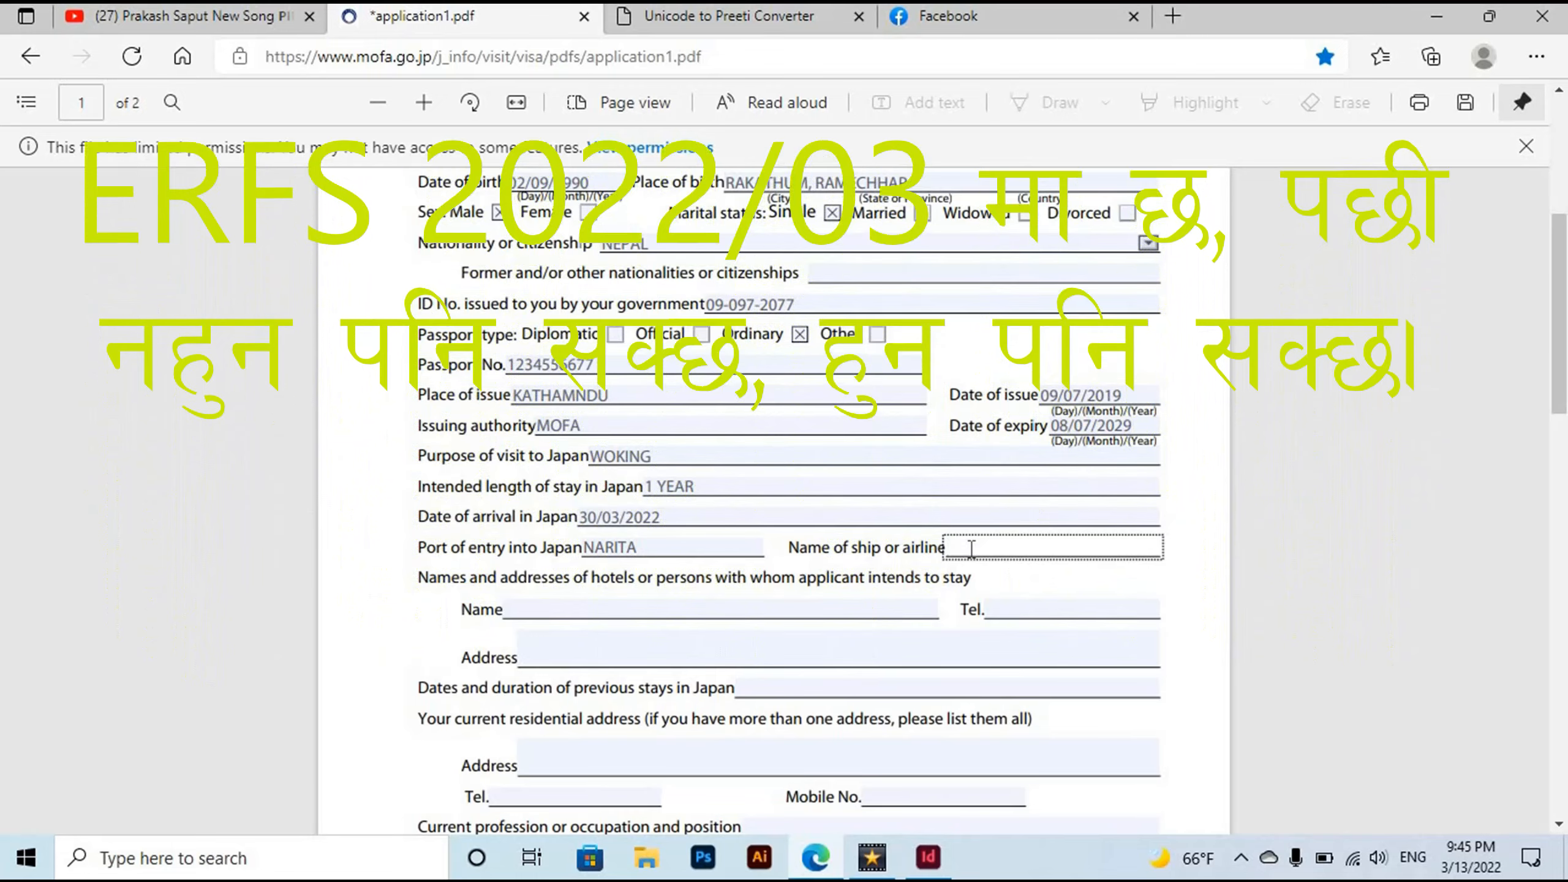
type("NE")
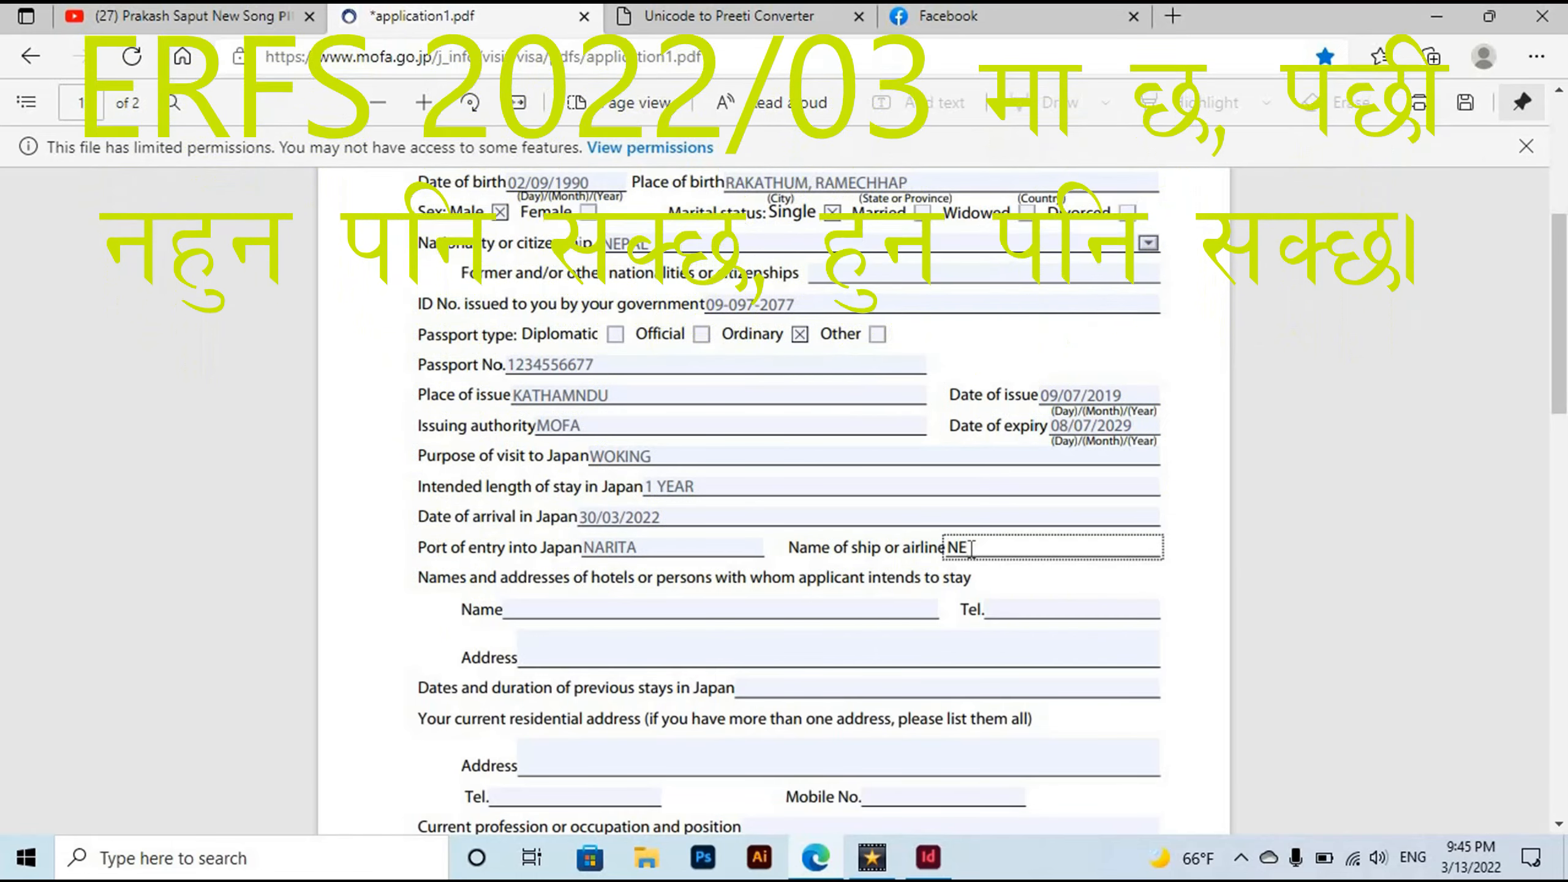
type("PAL AIRLINES")
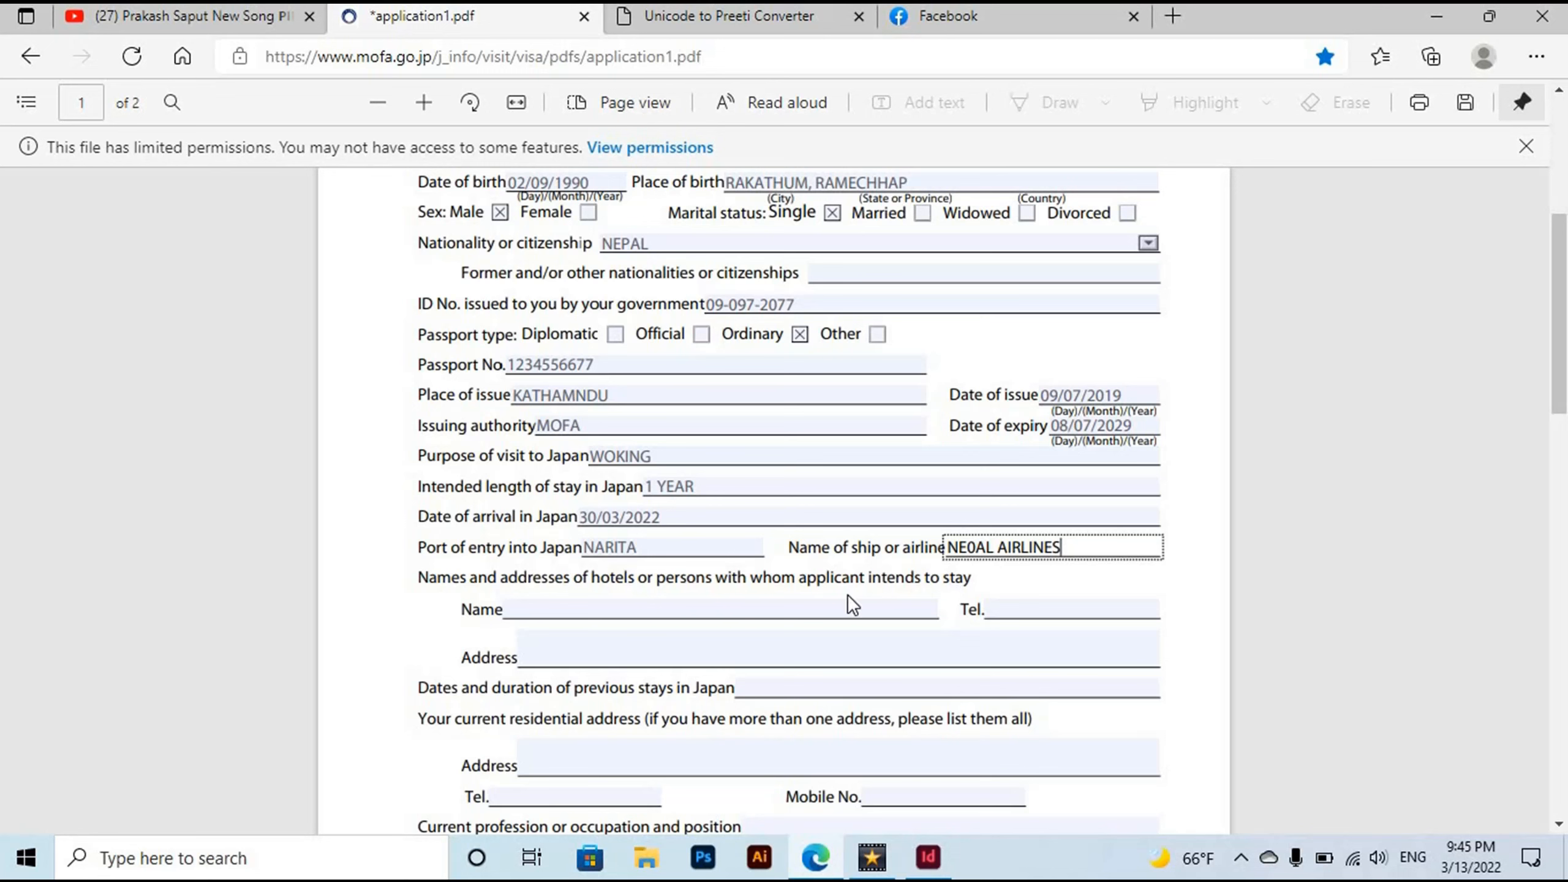
Fill in the host's name, telephone number and address.
left_click(756, 610)
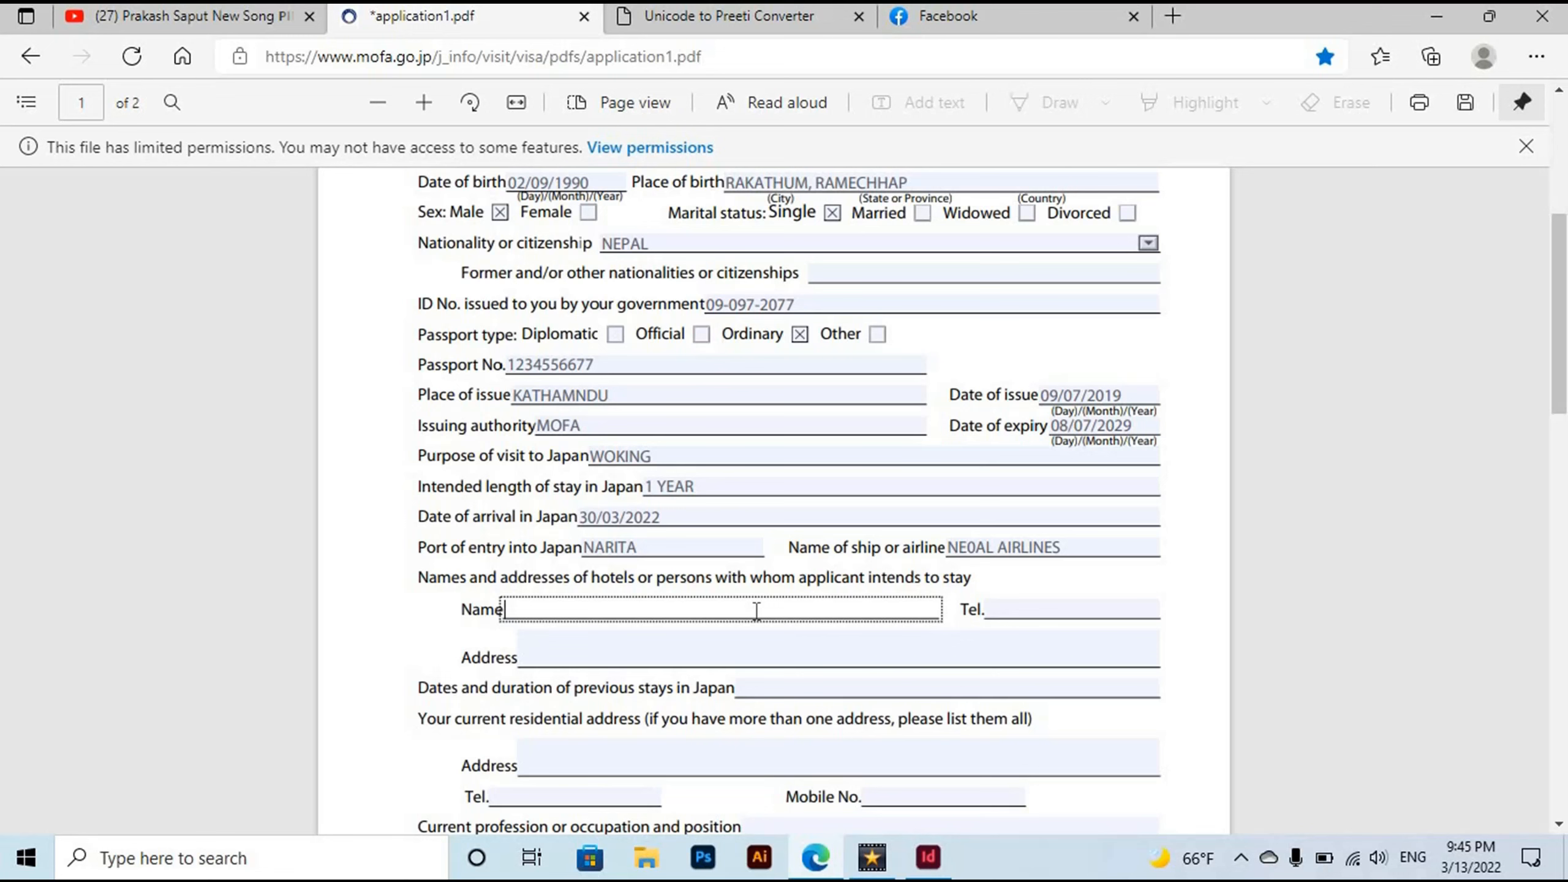
type("ABC")
left_click(1016, 611)
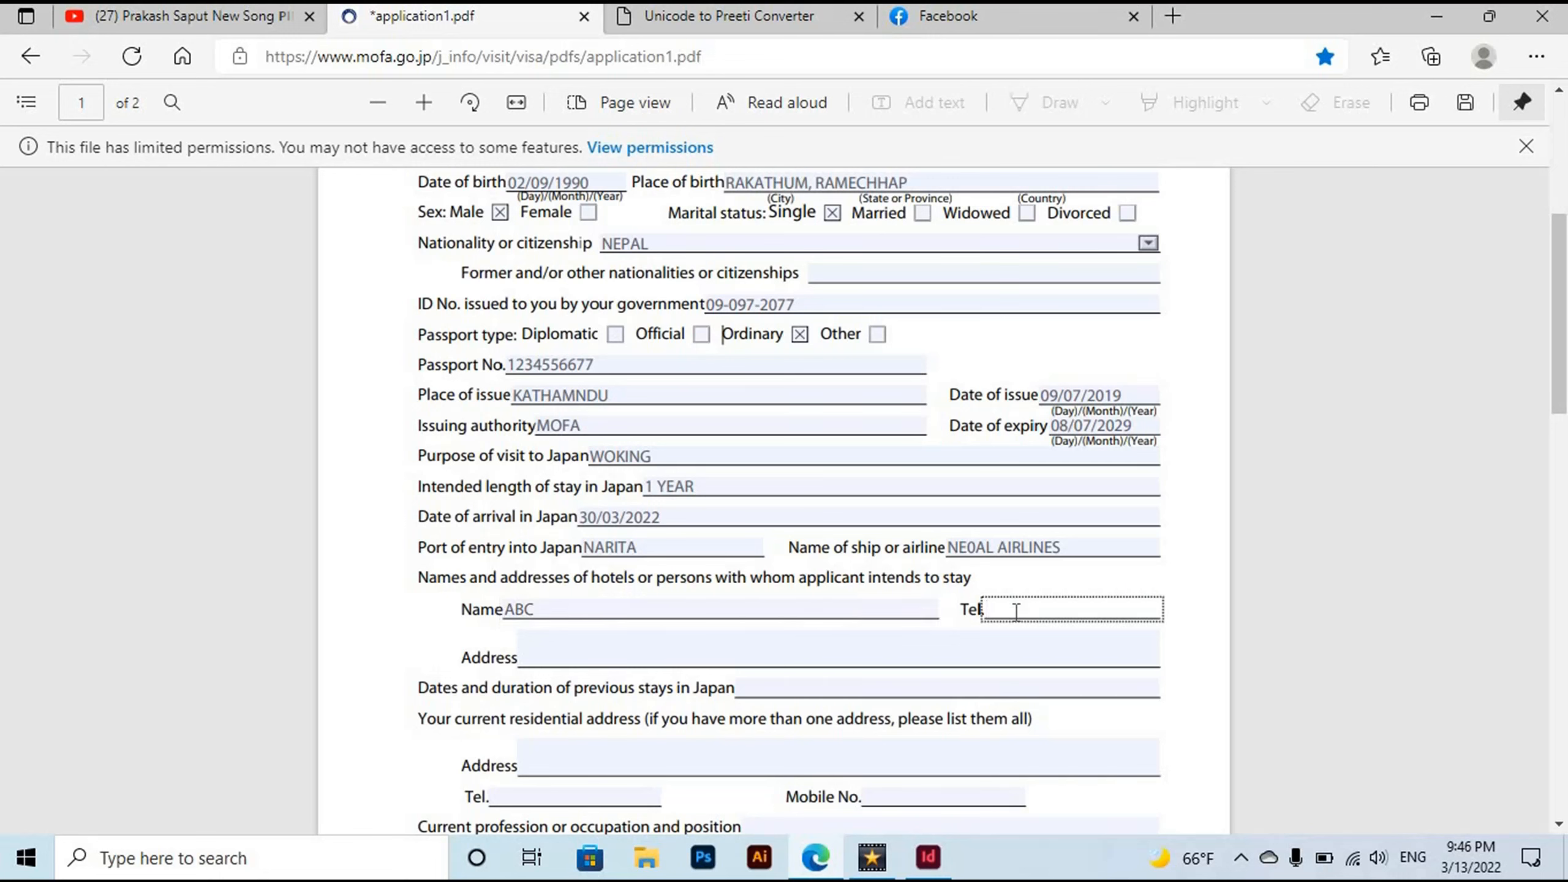
type("123456789")
left_click(584, 659)
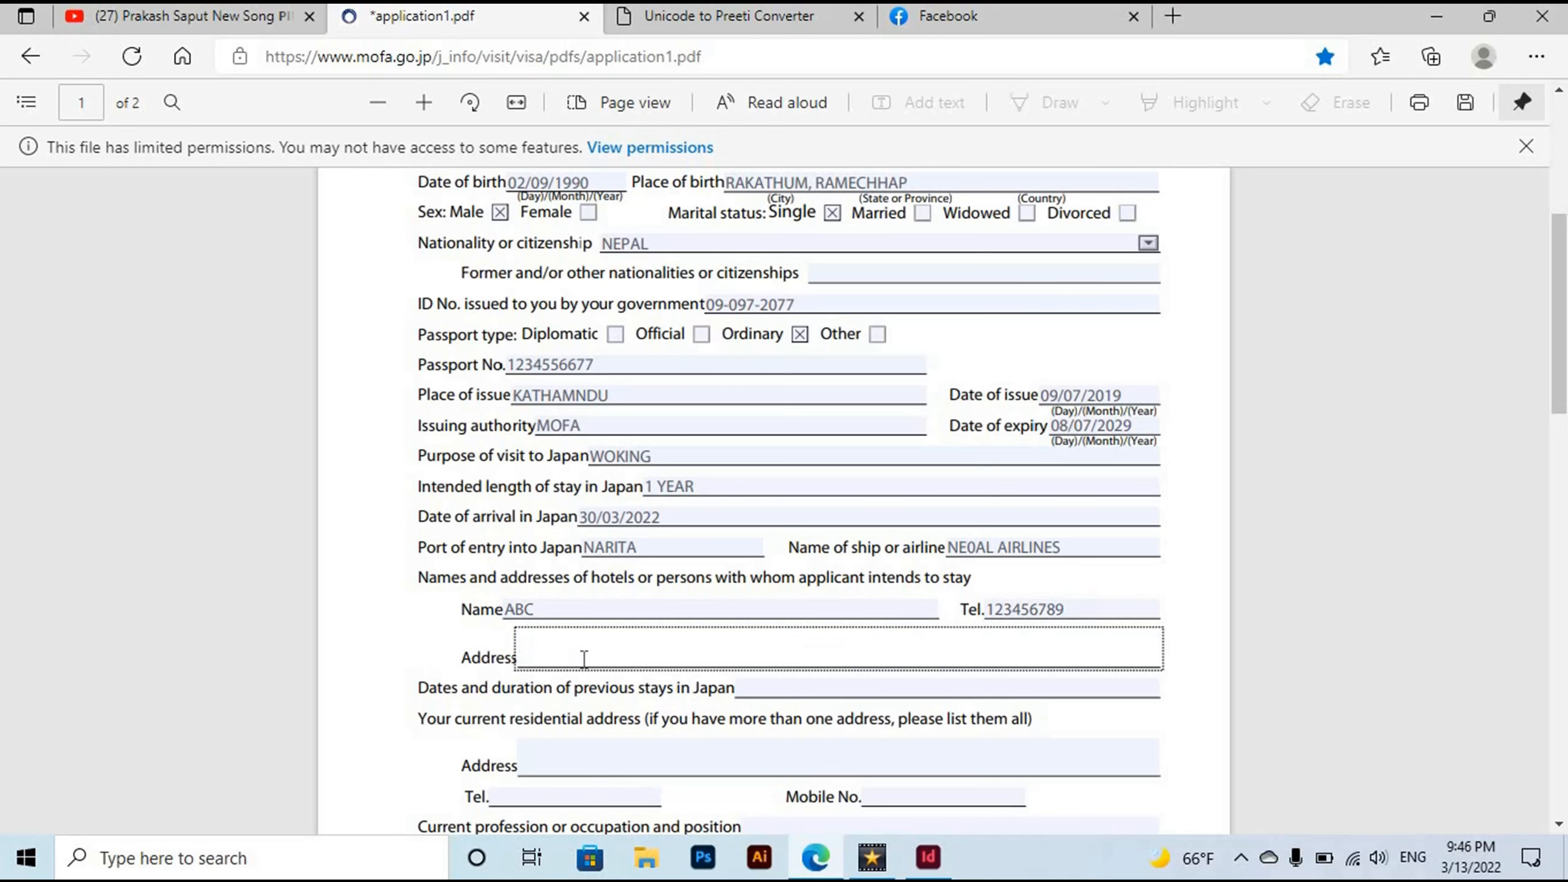
type("ASKJKHSKJ")
Enter N/A for previous stays in Japan and fill in the current residential address.
left_click(757, 688)
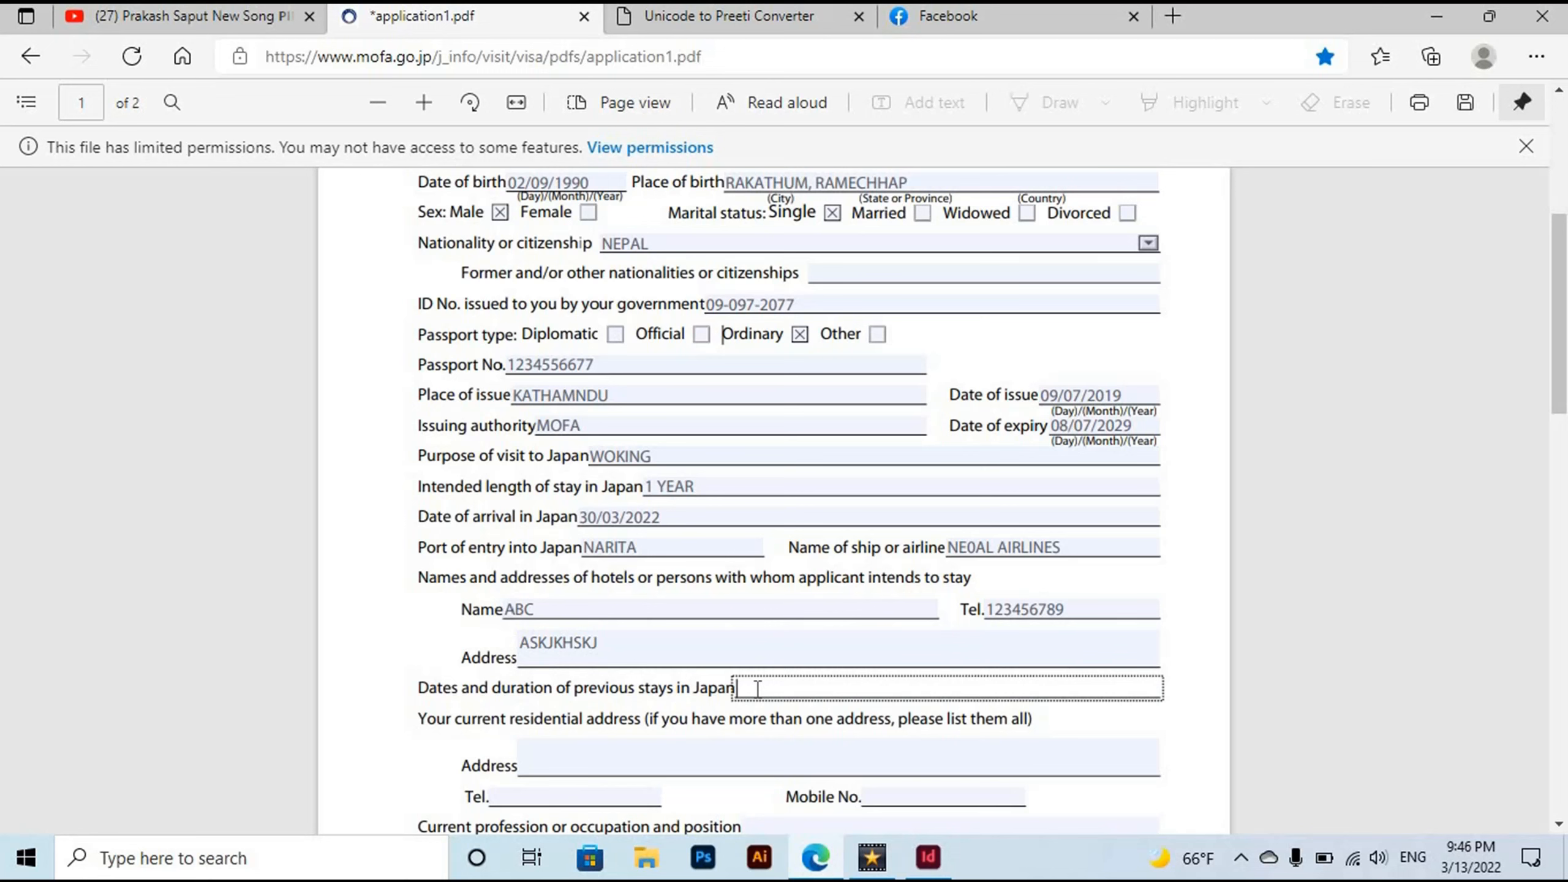
type("N/A")
left_click(546, 755)
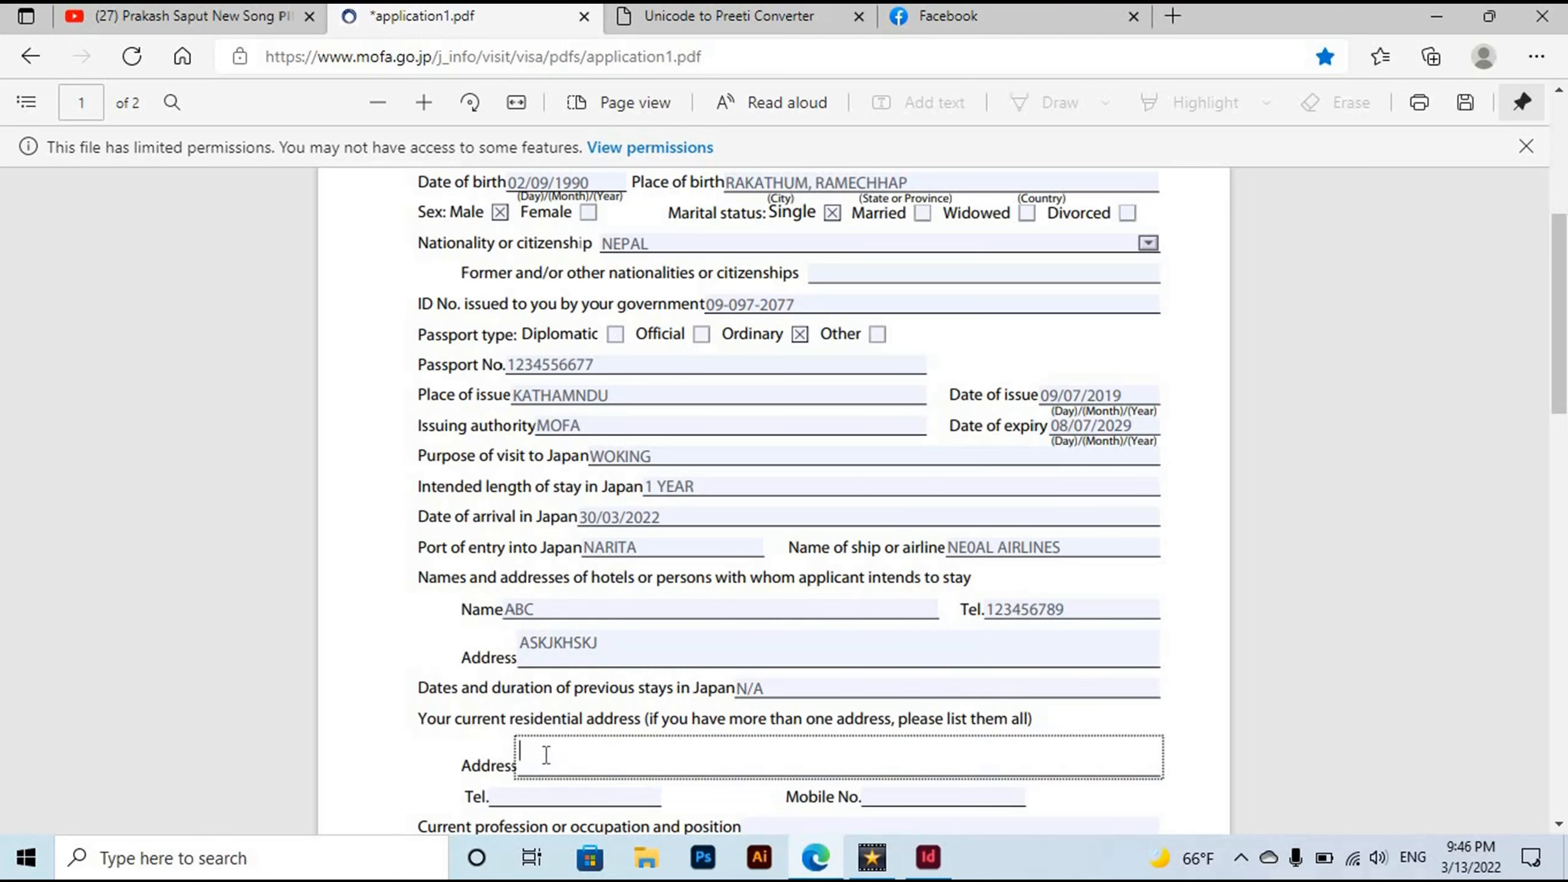
type("LALITPUR MUNICIPALITY-17, LALIT[UR")
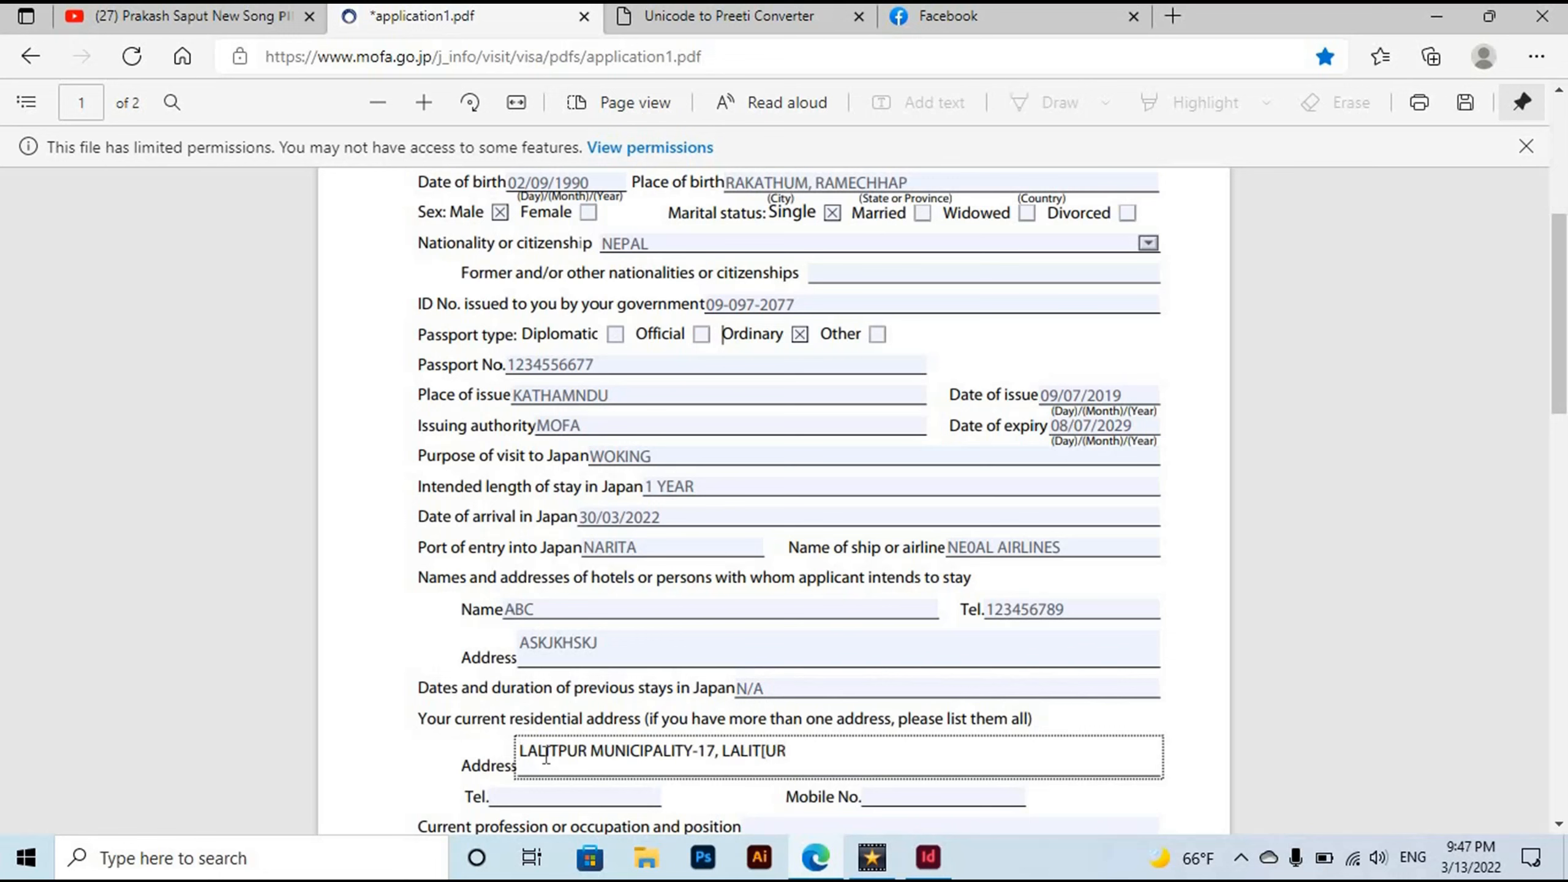
key("BackSpace")
key("BackSpace")
key("BackSpace")
type("PUR")
Enter N/A in the current profession or occupation field.
left_click_drag(1560, 355, 1560, 444)
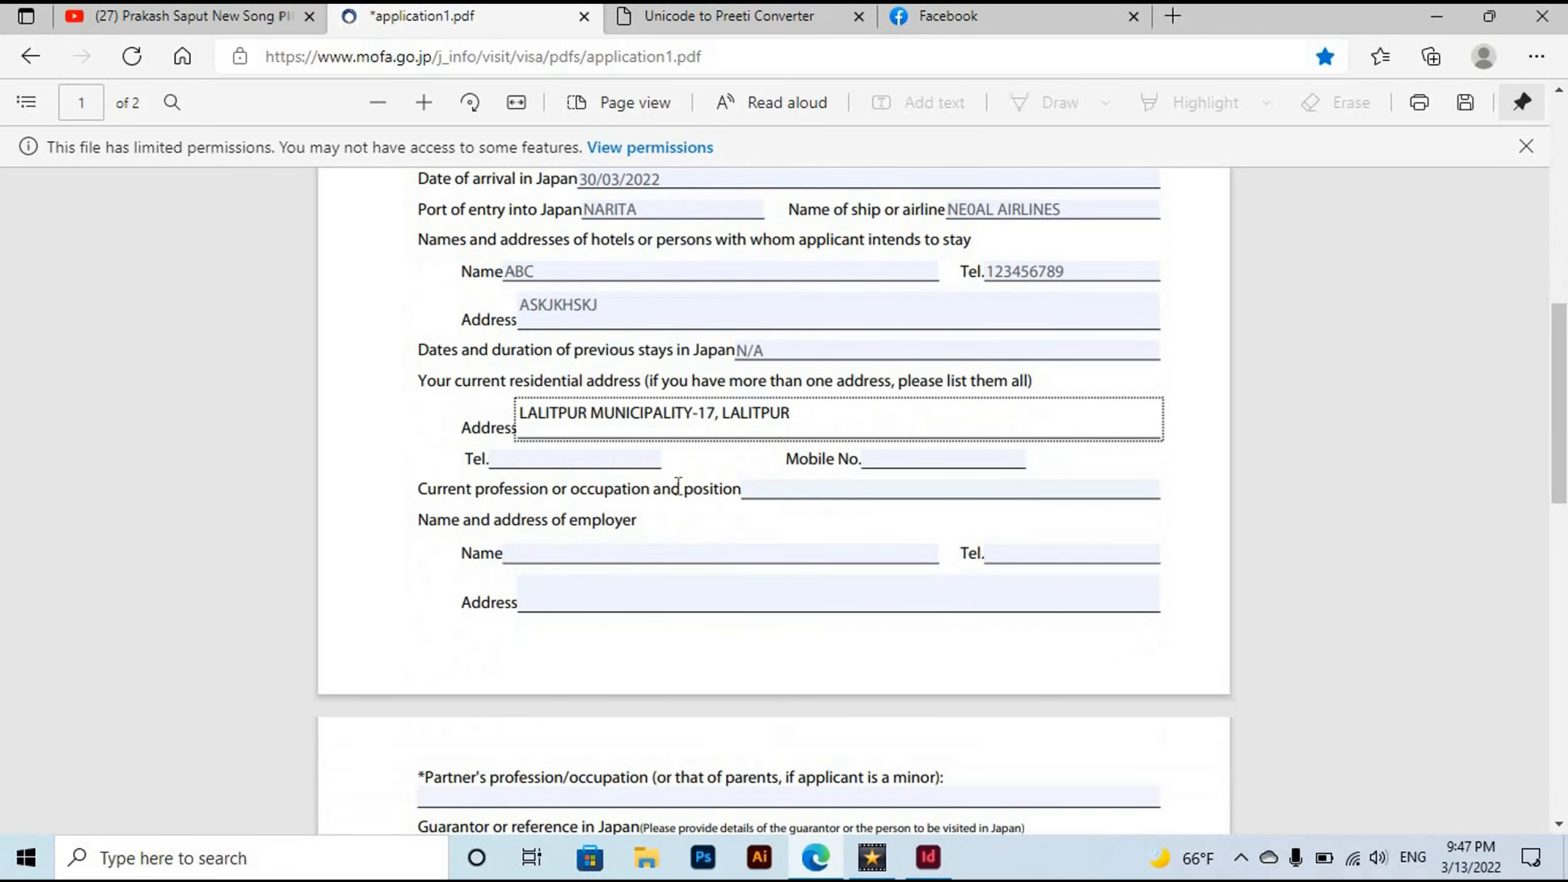
left_click(759, 492)
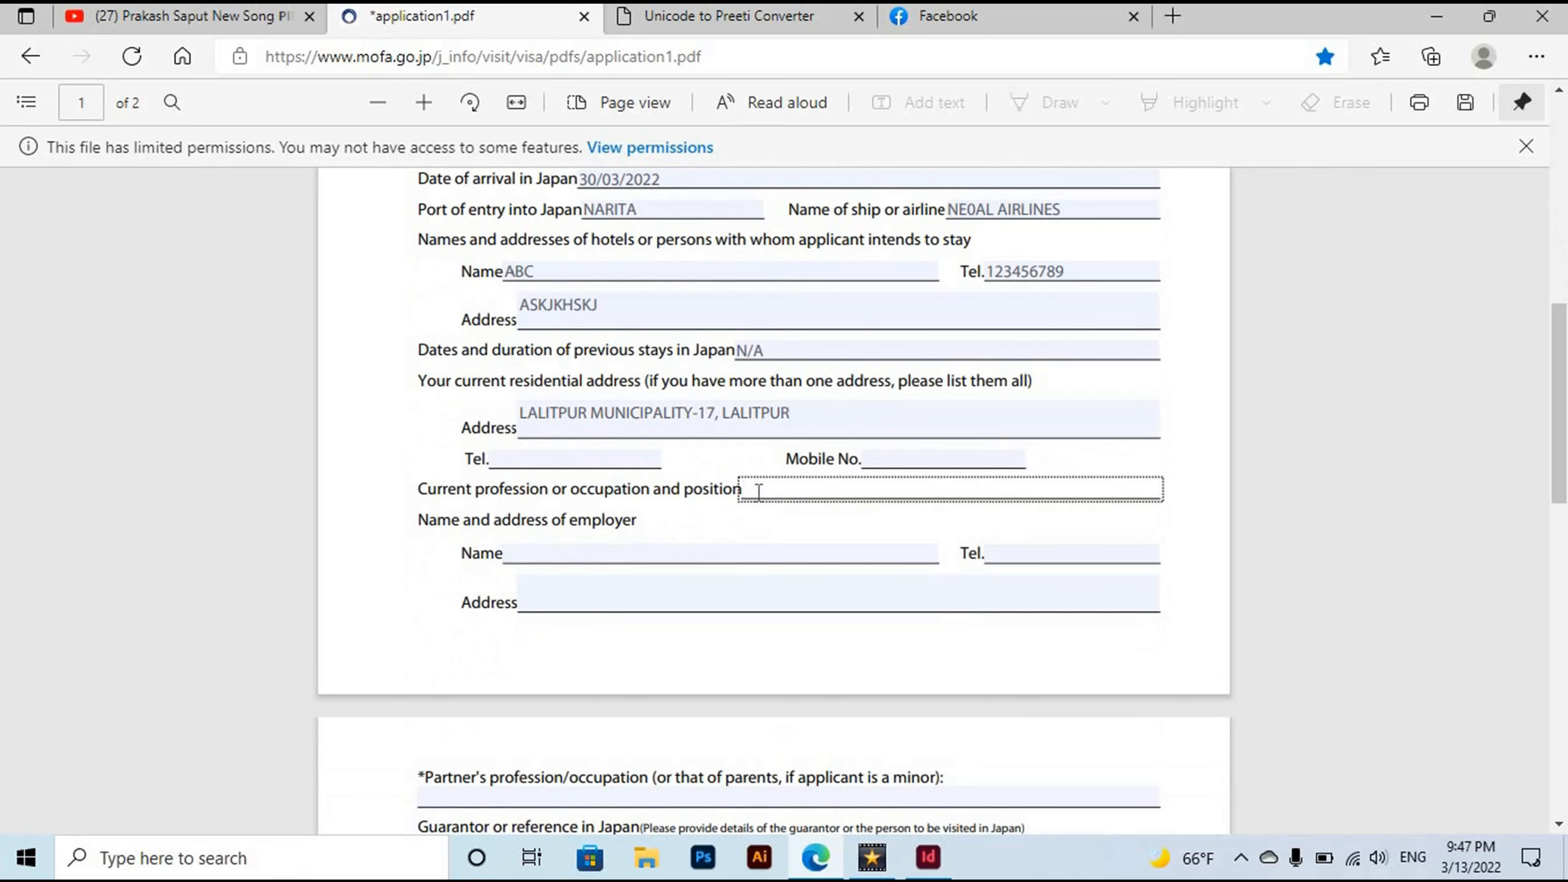
type("N/A")
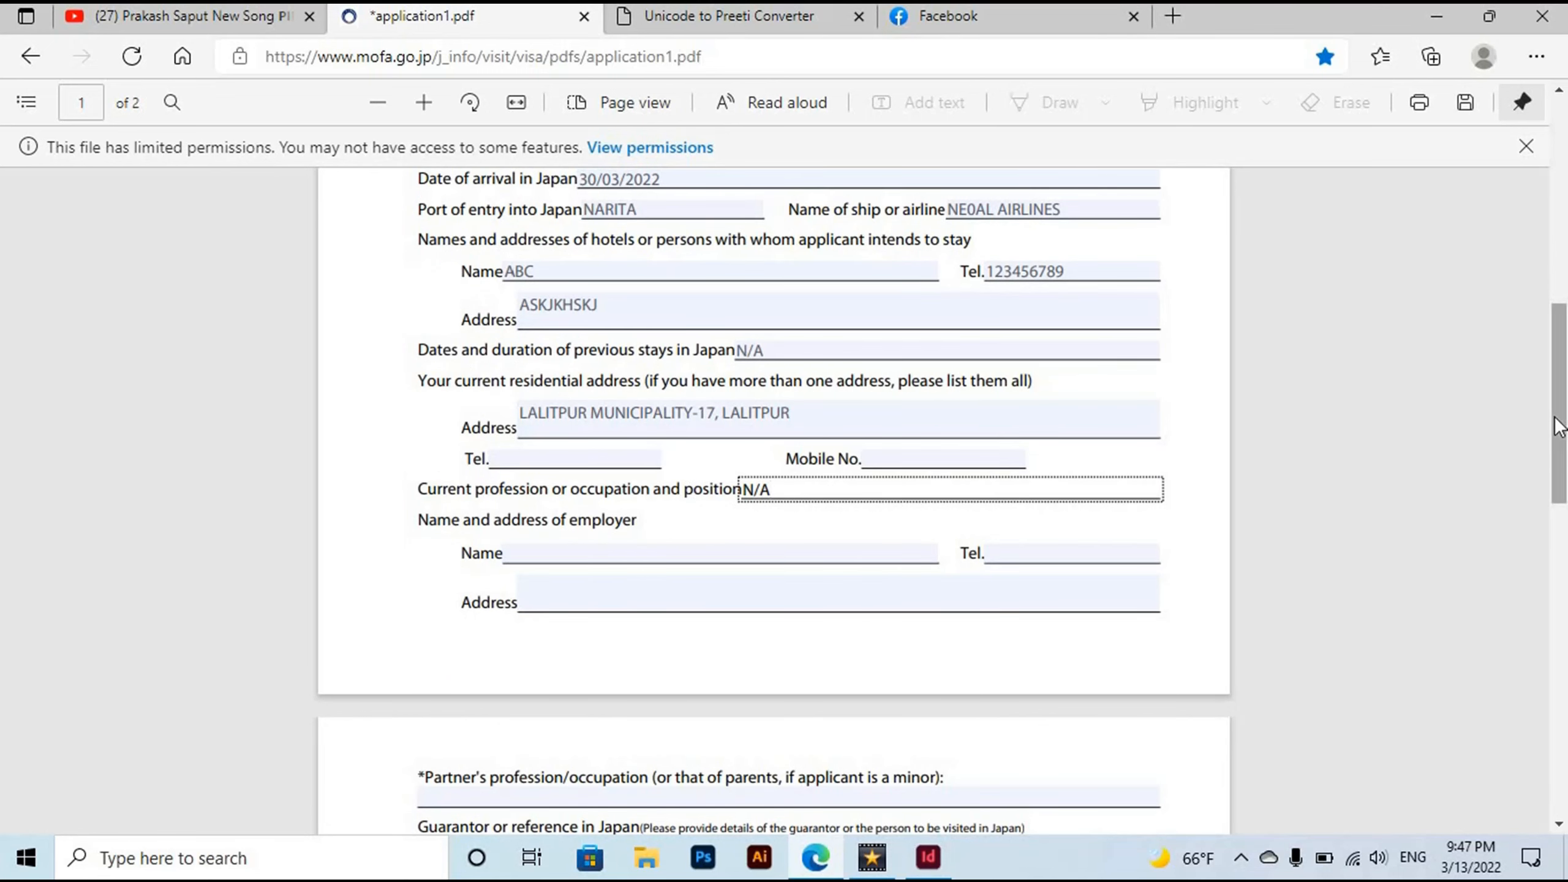
left_click_drag(1558, 440, 1560, 494)
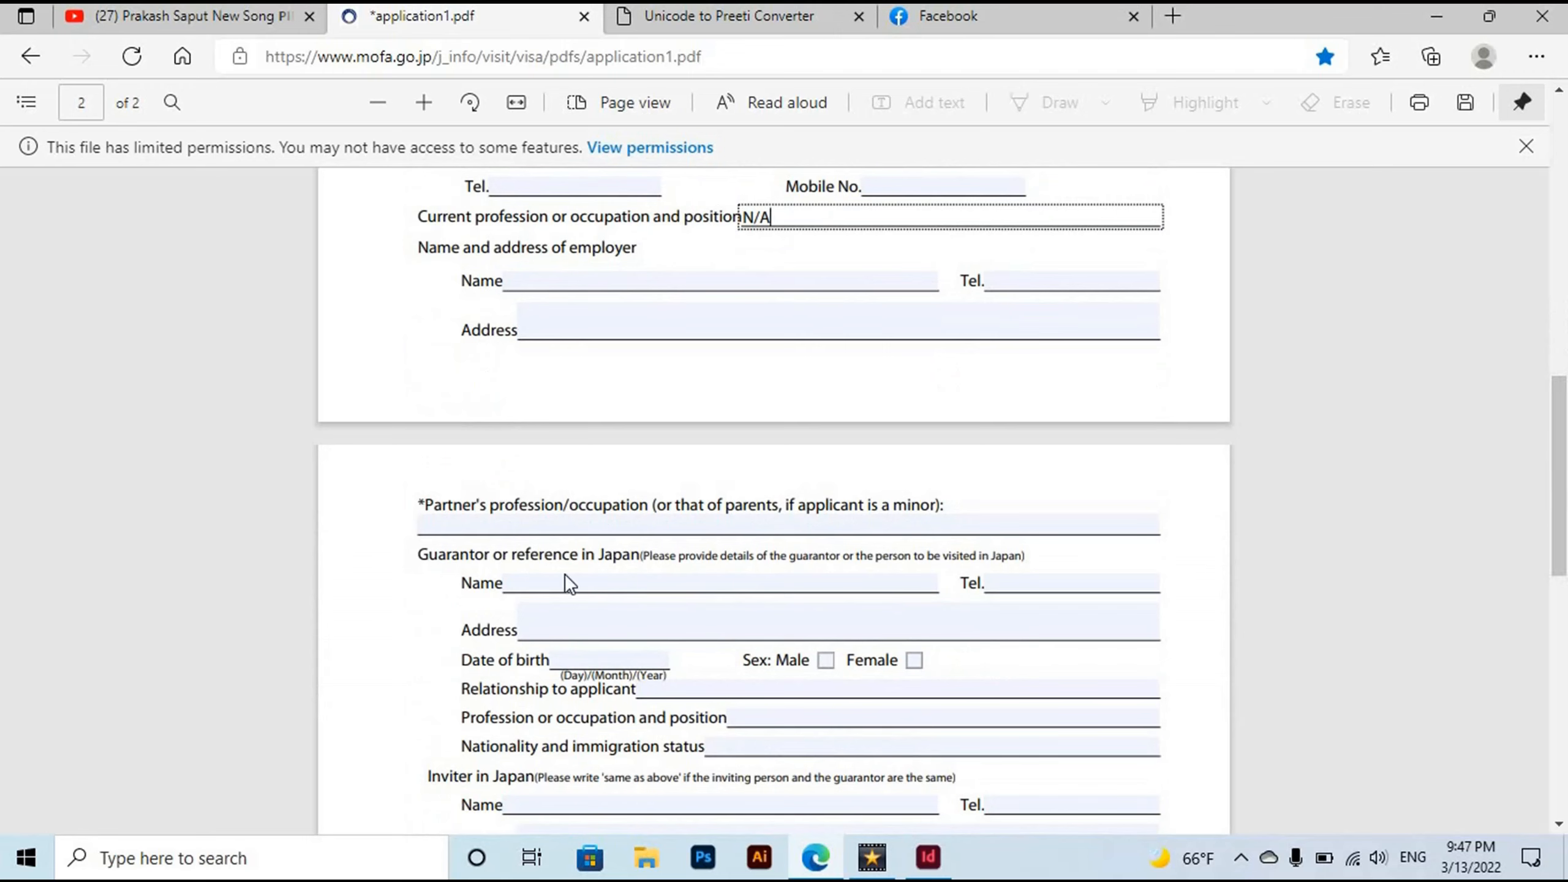
Enter SONY.CO.LTD as guarantor, with its telephone number and address.
left_click(537, 576)
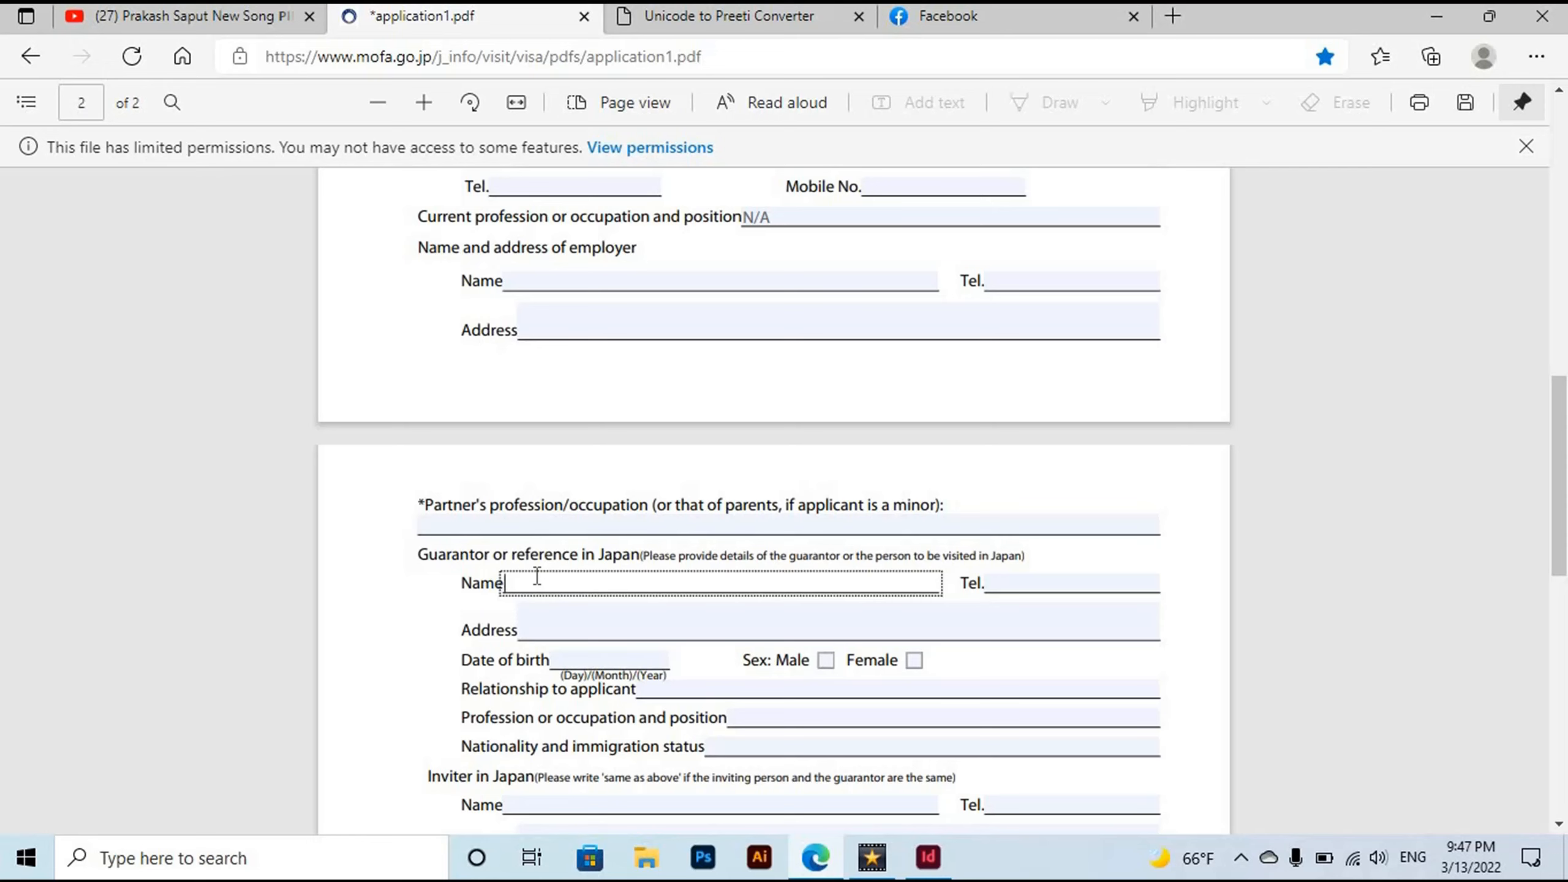
type("SONY.CO.LTD")
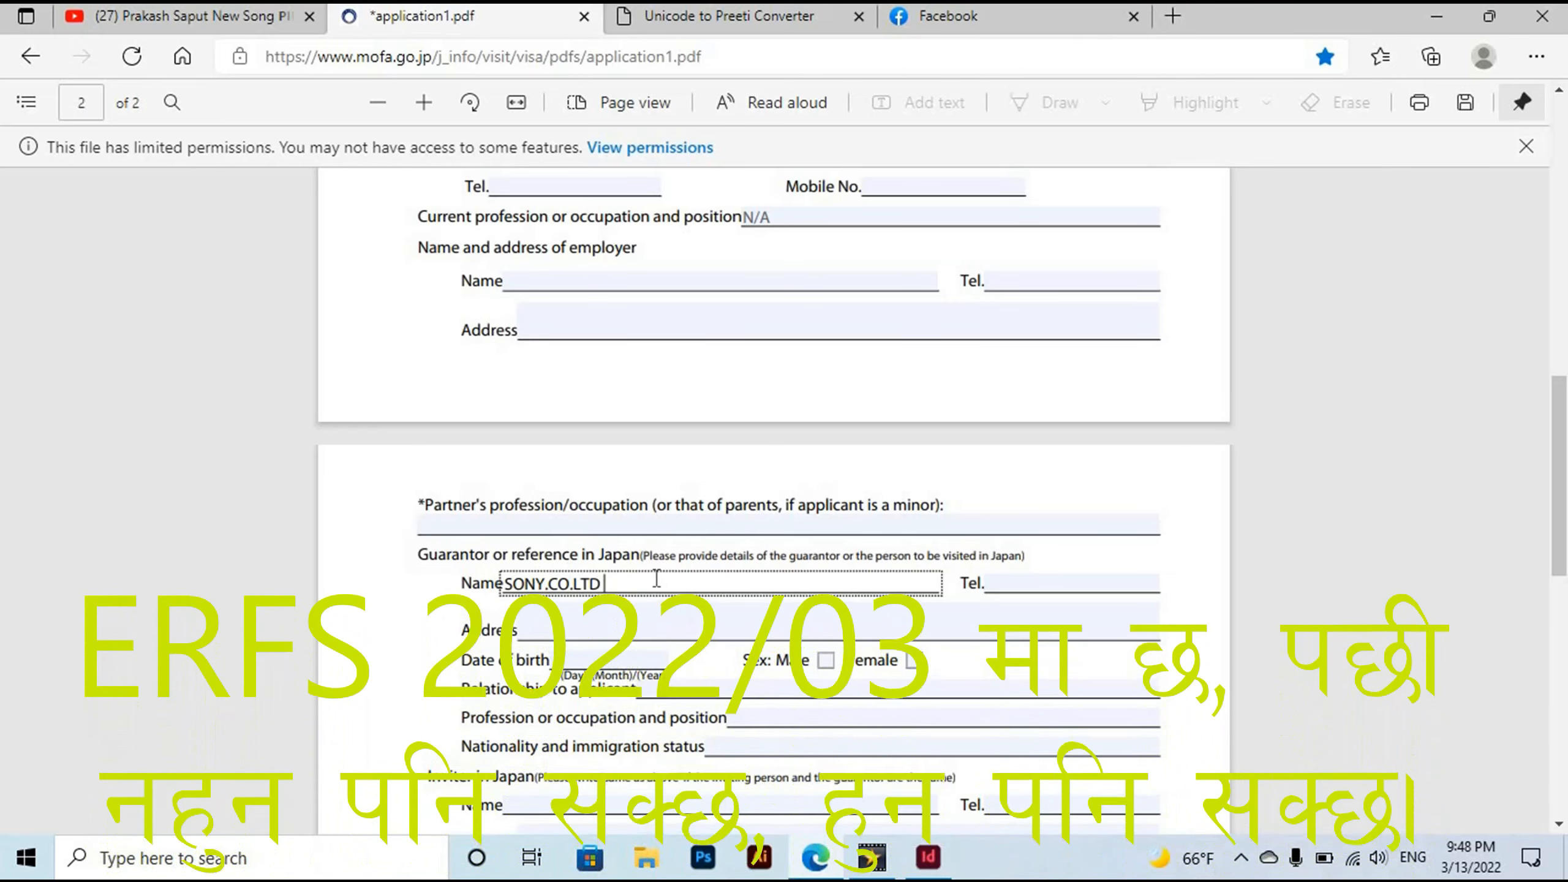
left_click(1039, 581)
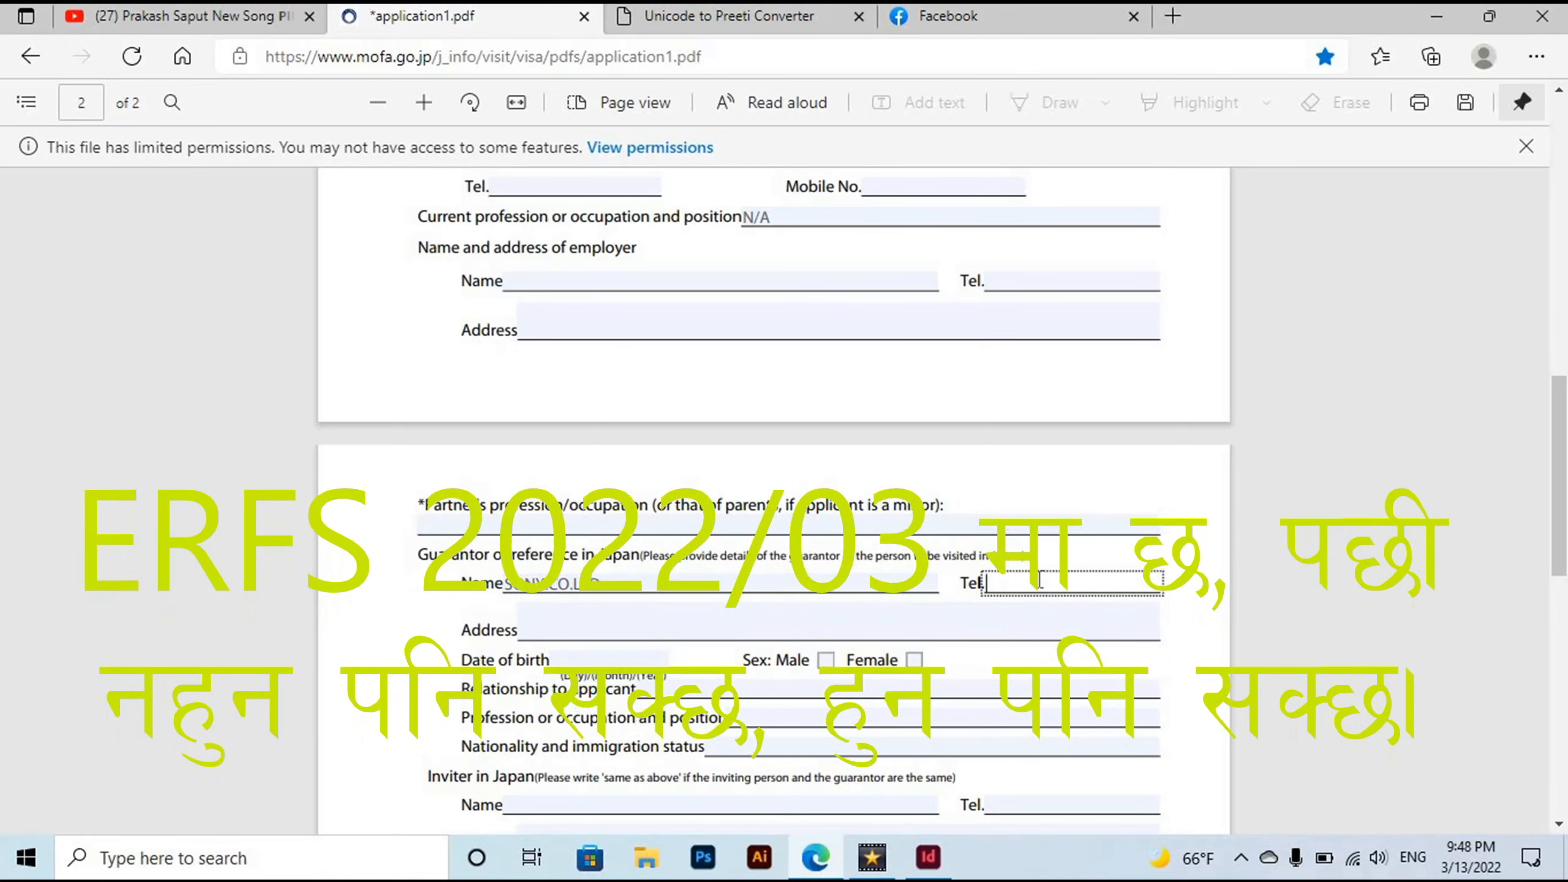
type("1234")
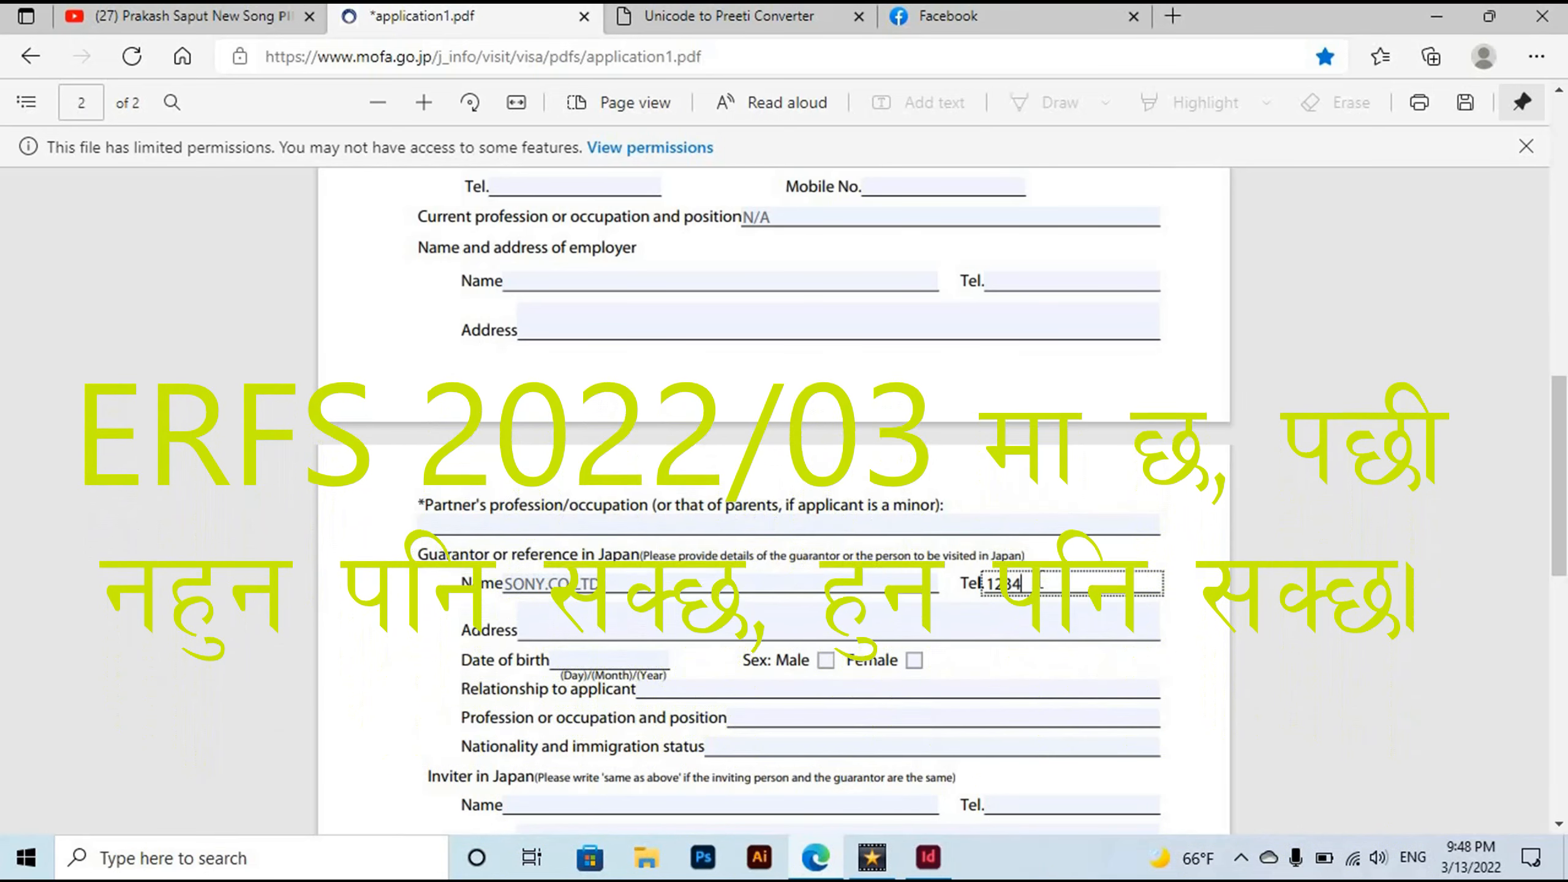
type("567890")
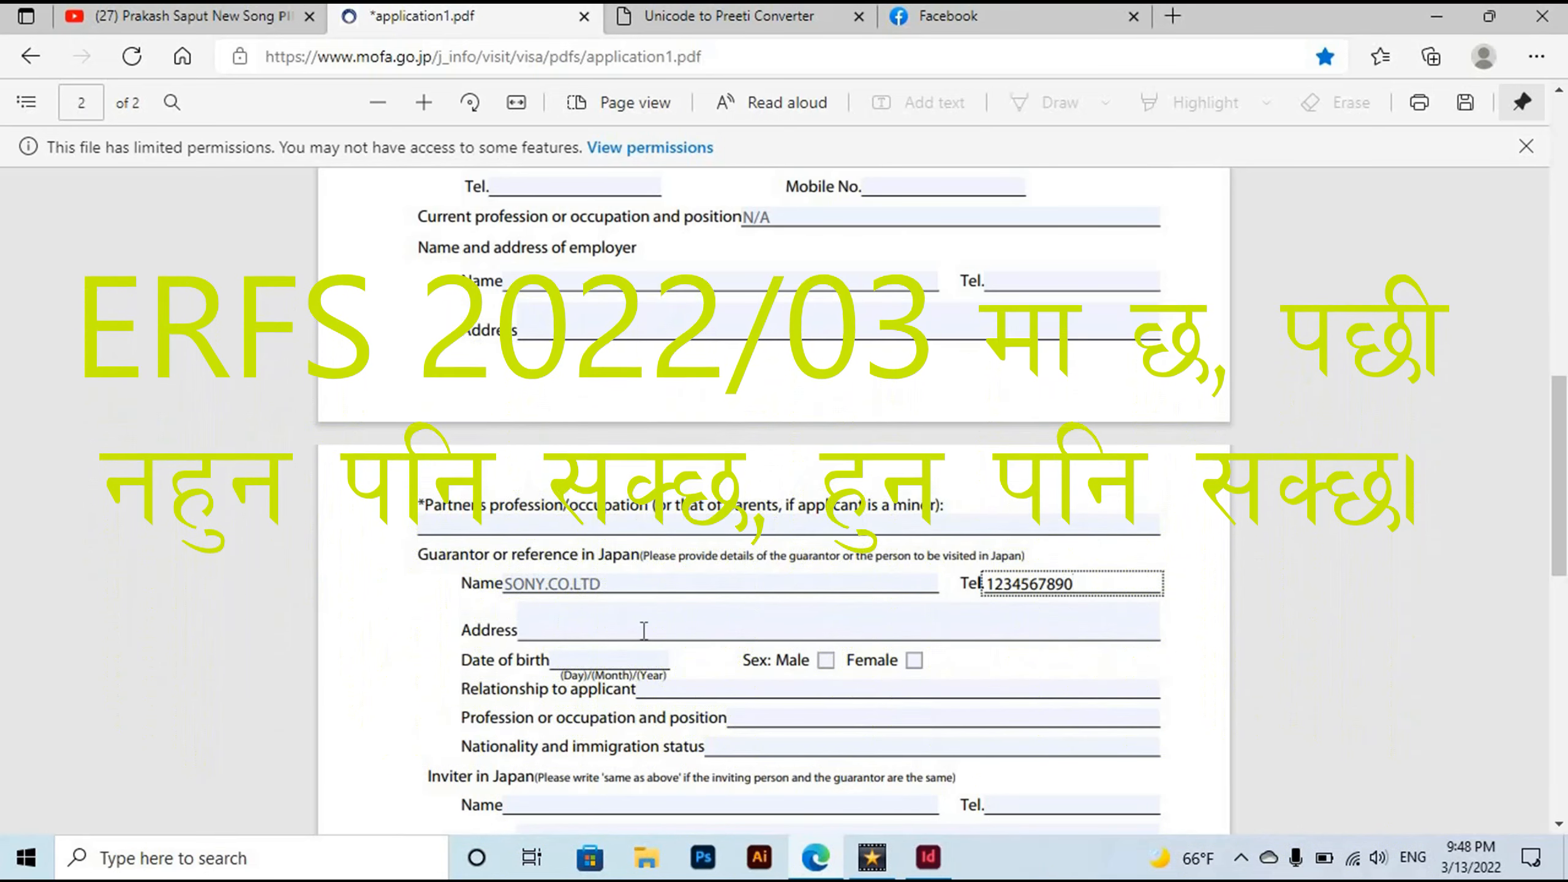
left_click(644, 631)
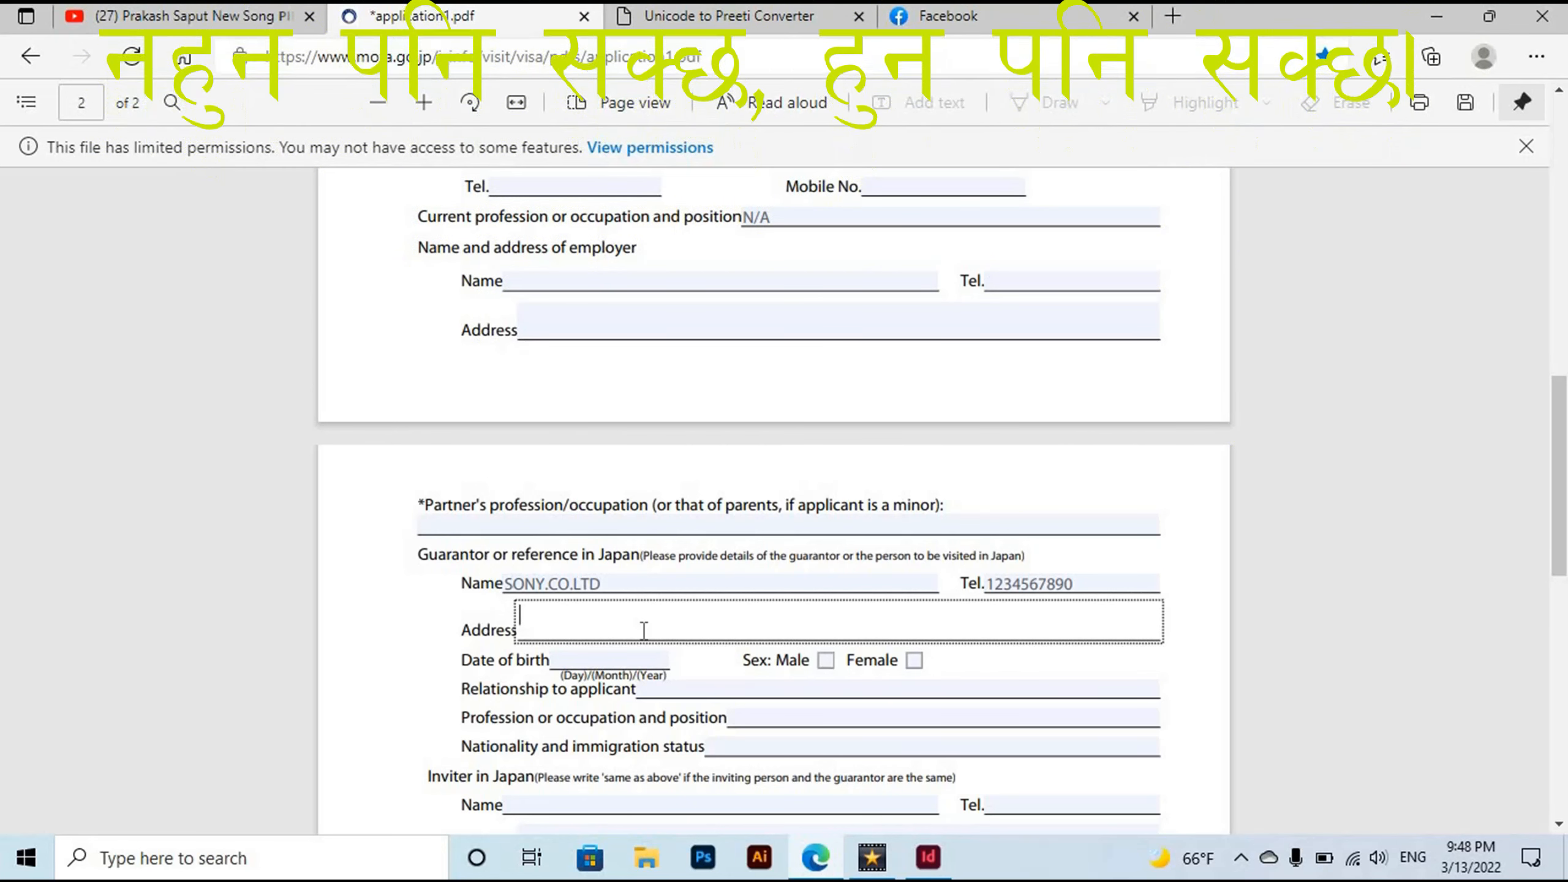
type("DHCJSDKLJHKDSJ")
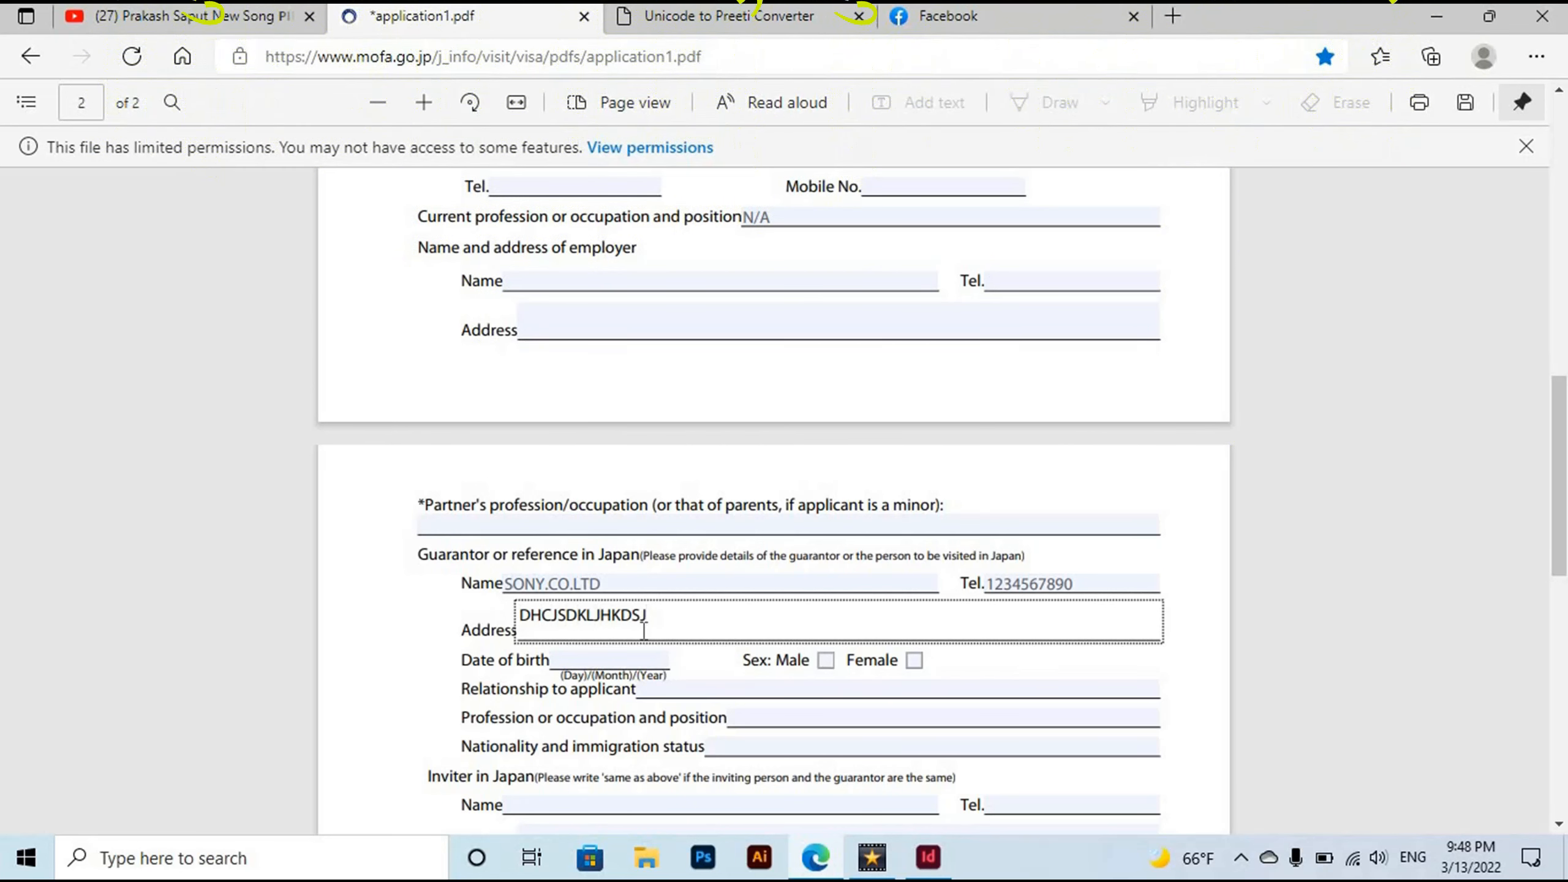
left_click(663, 658)
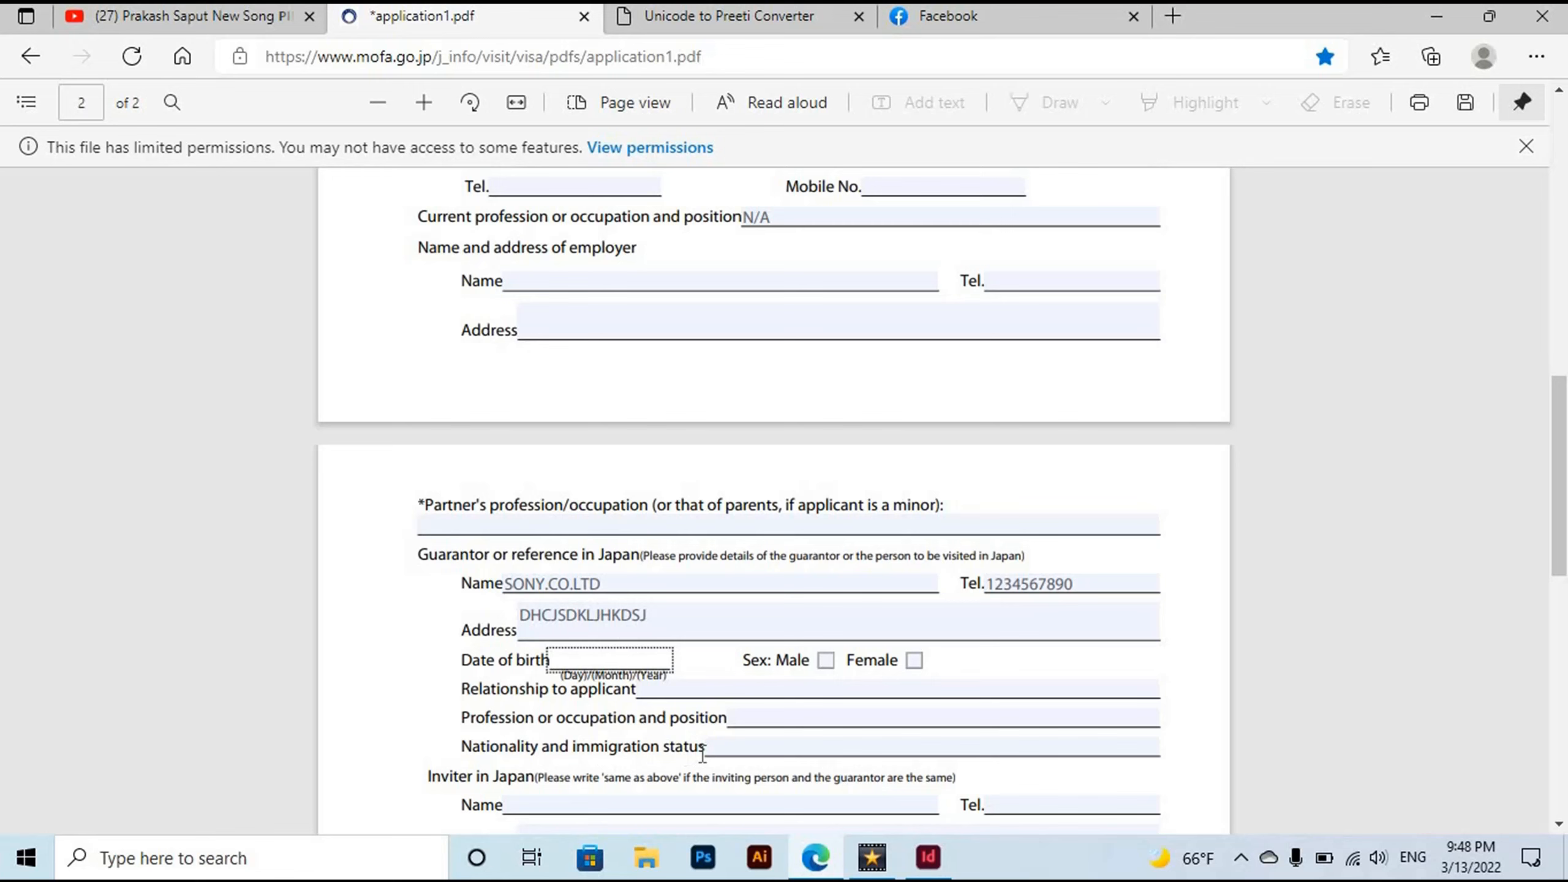
Set the inviter's name to SAME AS ABOVE.
left_click(731, 749)
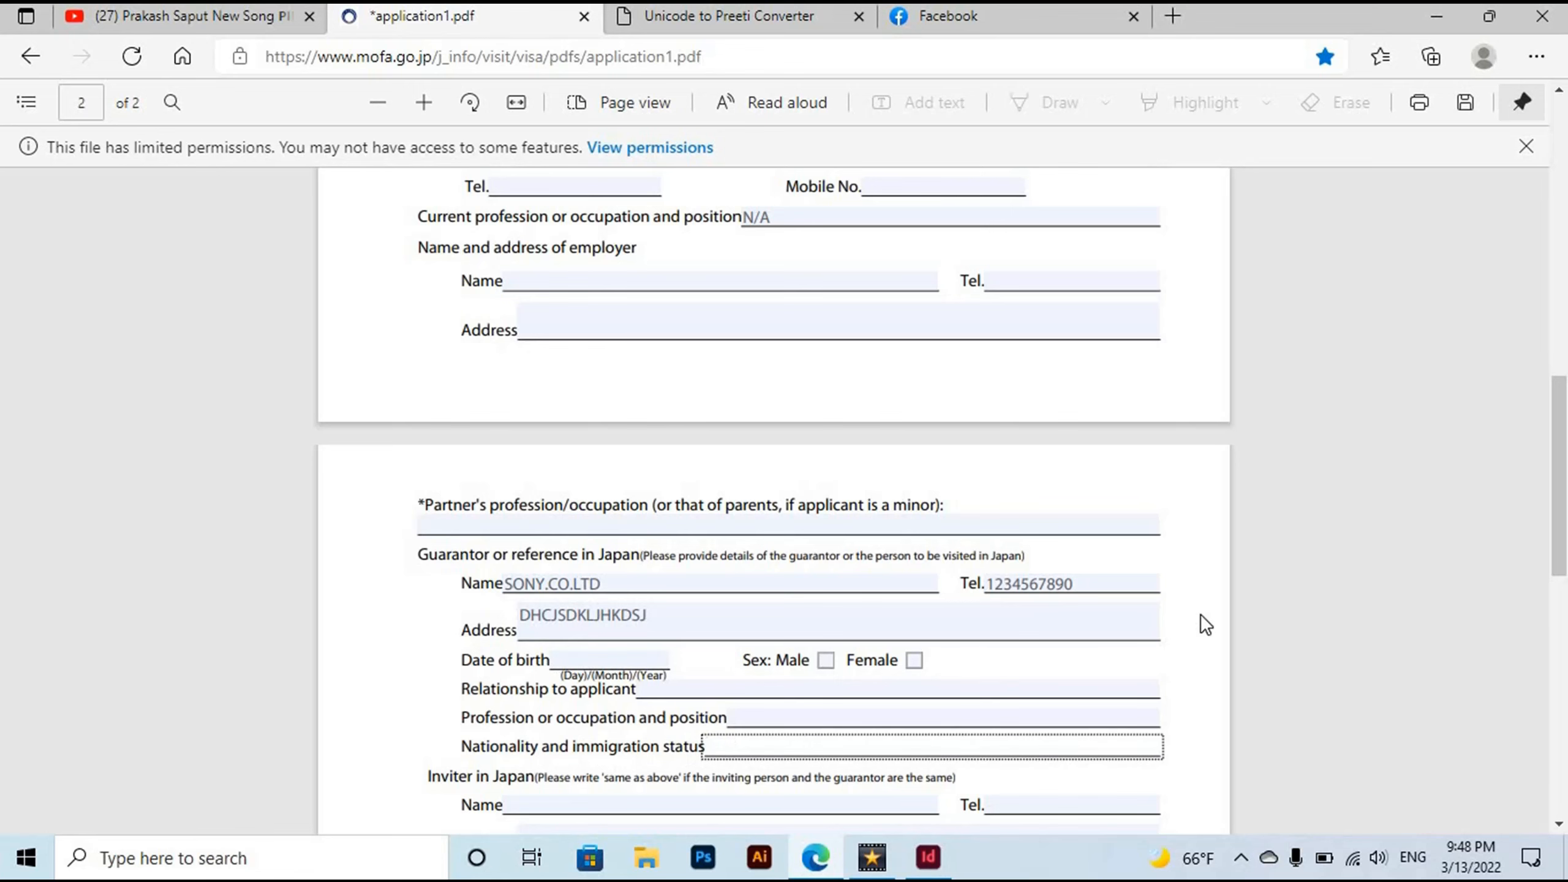
left_click_drag(1561, 534, 1561, 584)
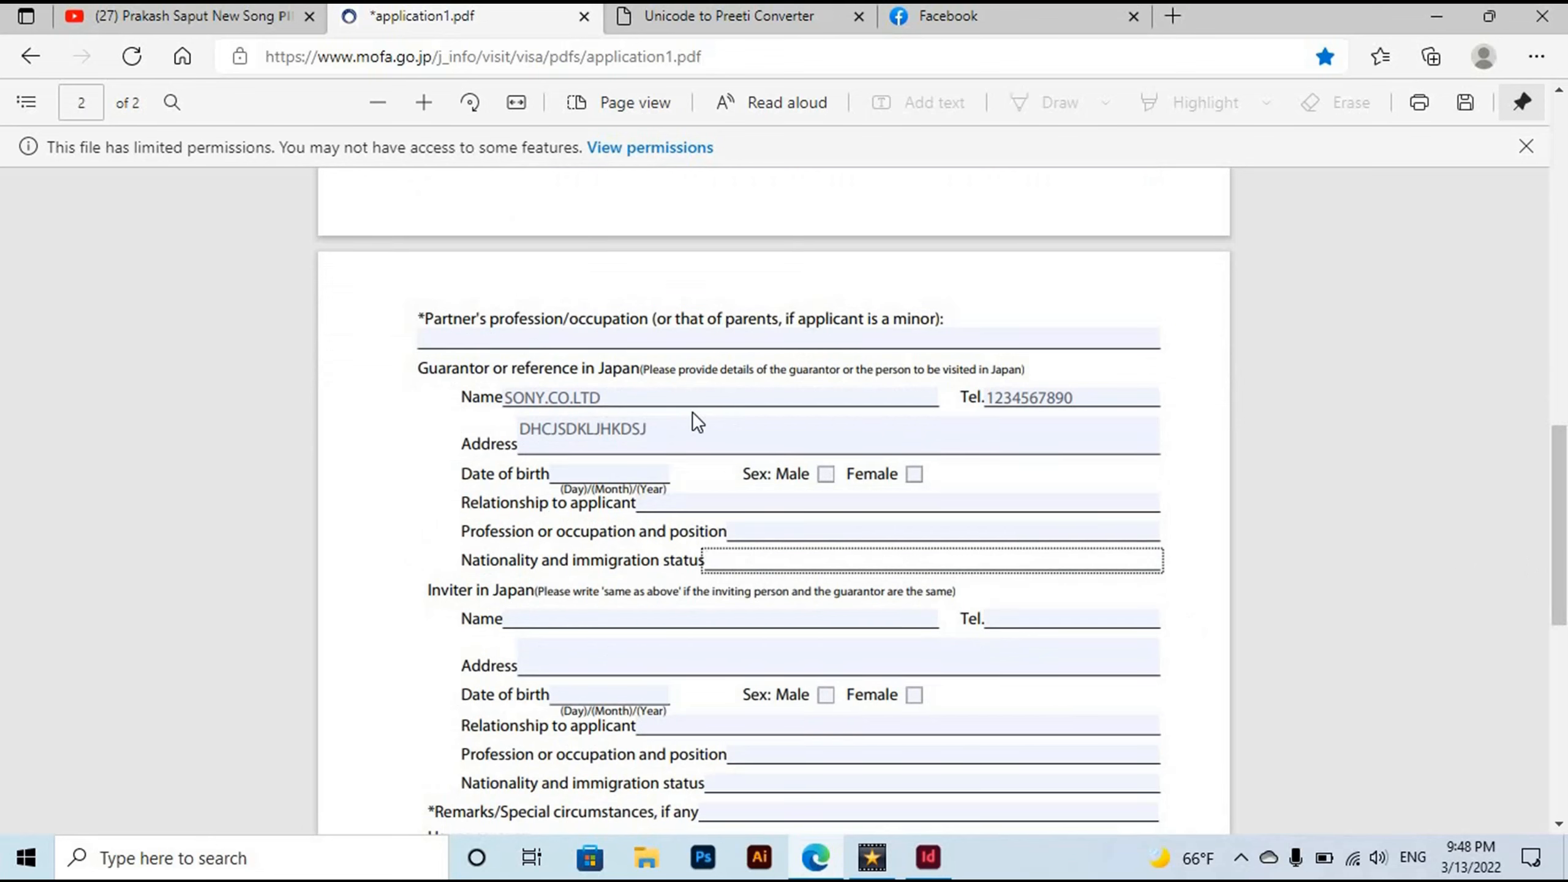
left_click(567, 618)
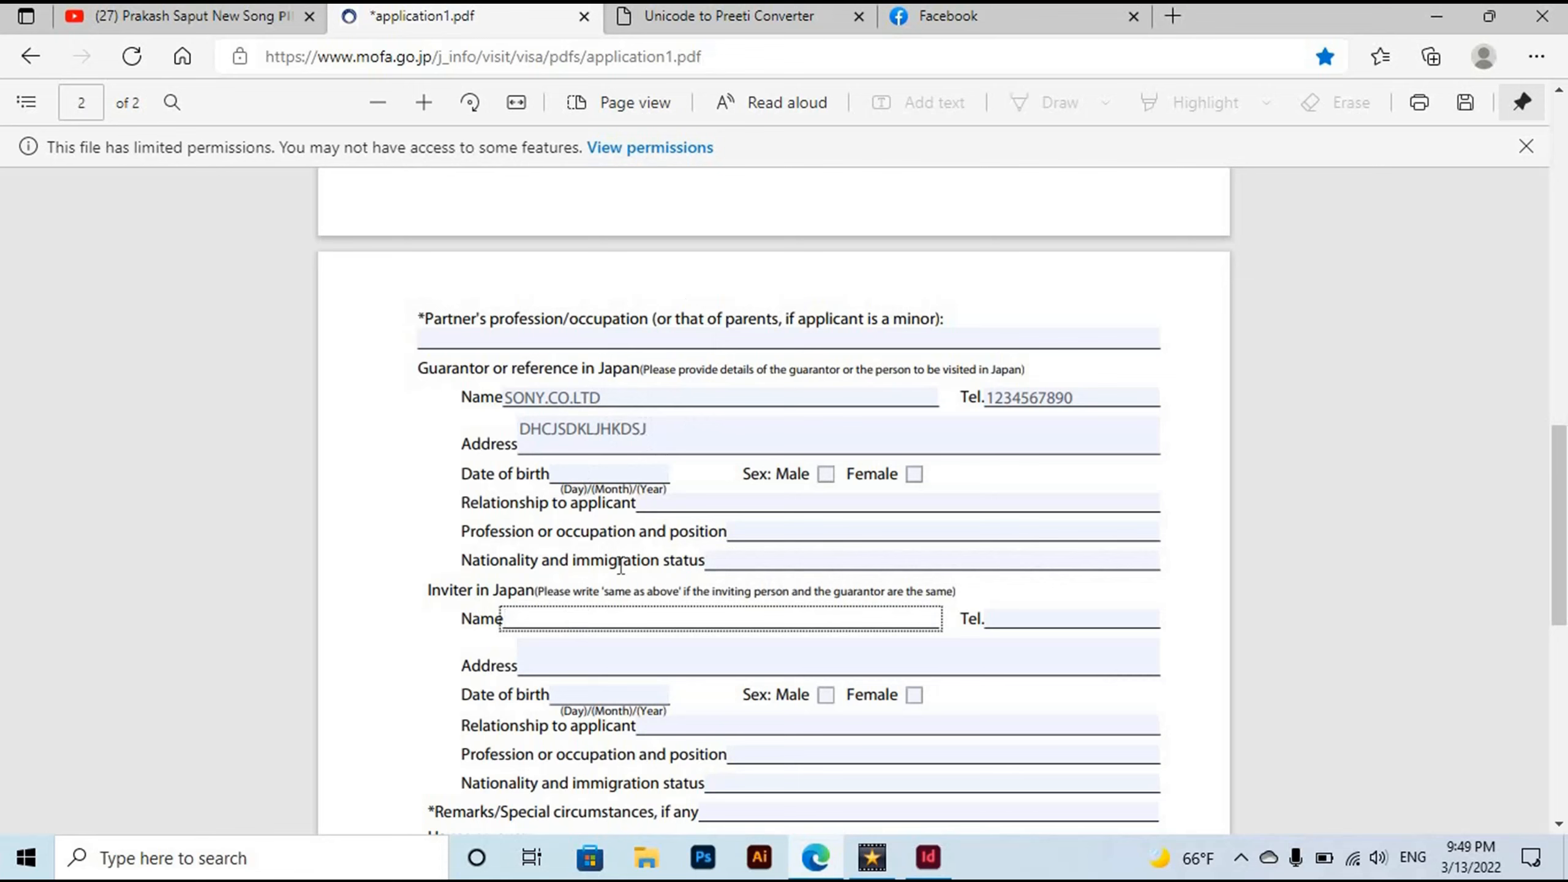
type("SAME AS ABOVE")
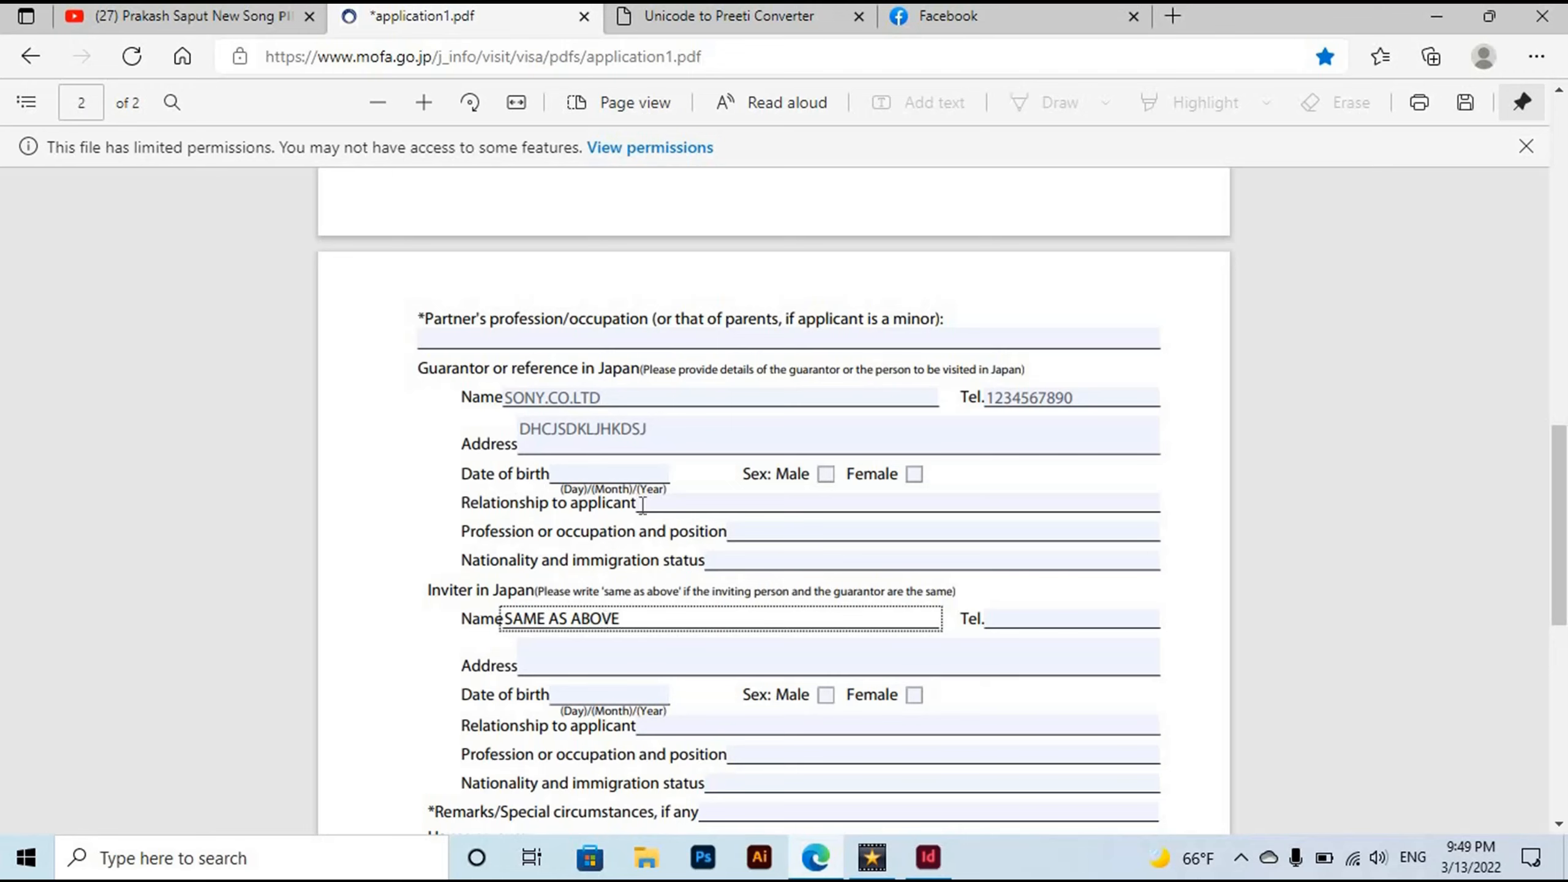
scroll(1557, 573, "down", 5)
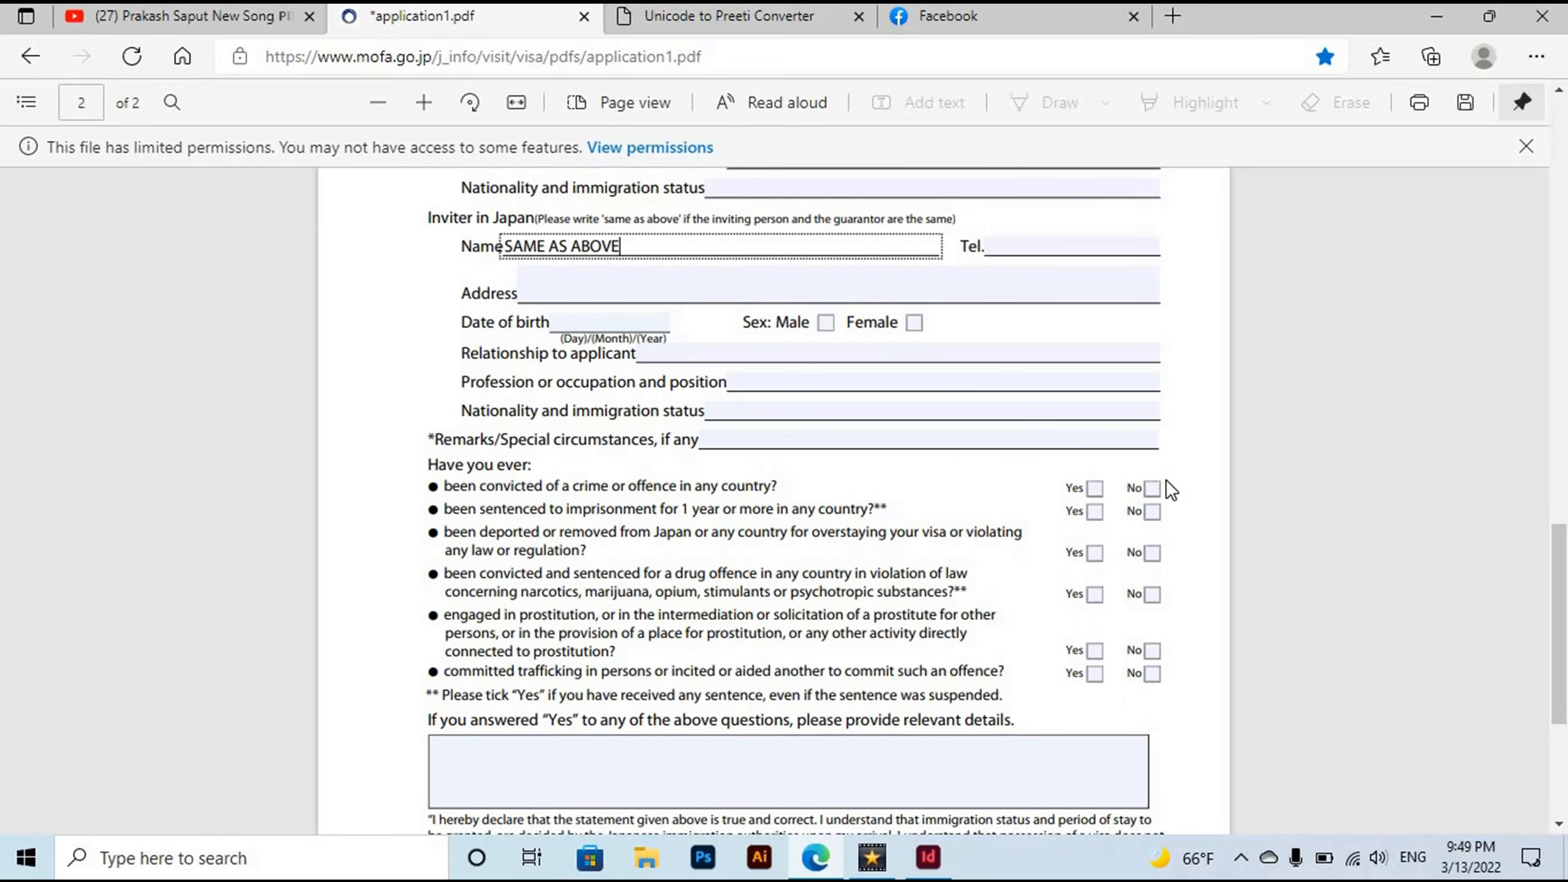
Tick No for the crime, imprisonment, deportation, drug, prostitution and trafficking questions.
left_click(1153, 489)
left_click(1152, 512)
left_click(1153, 553)
left_click(1152, 594)
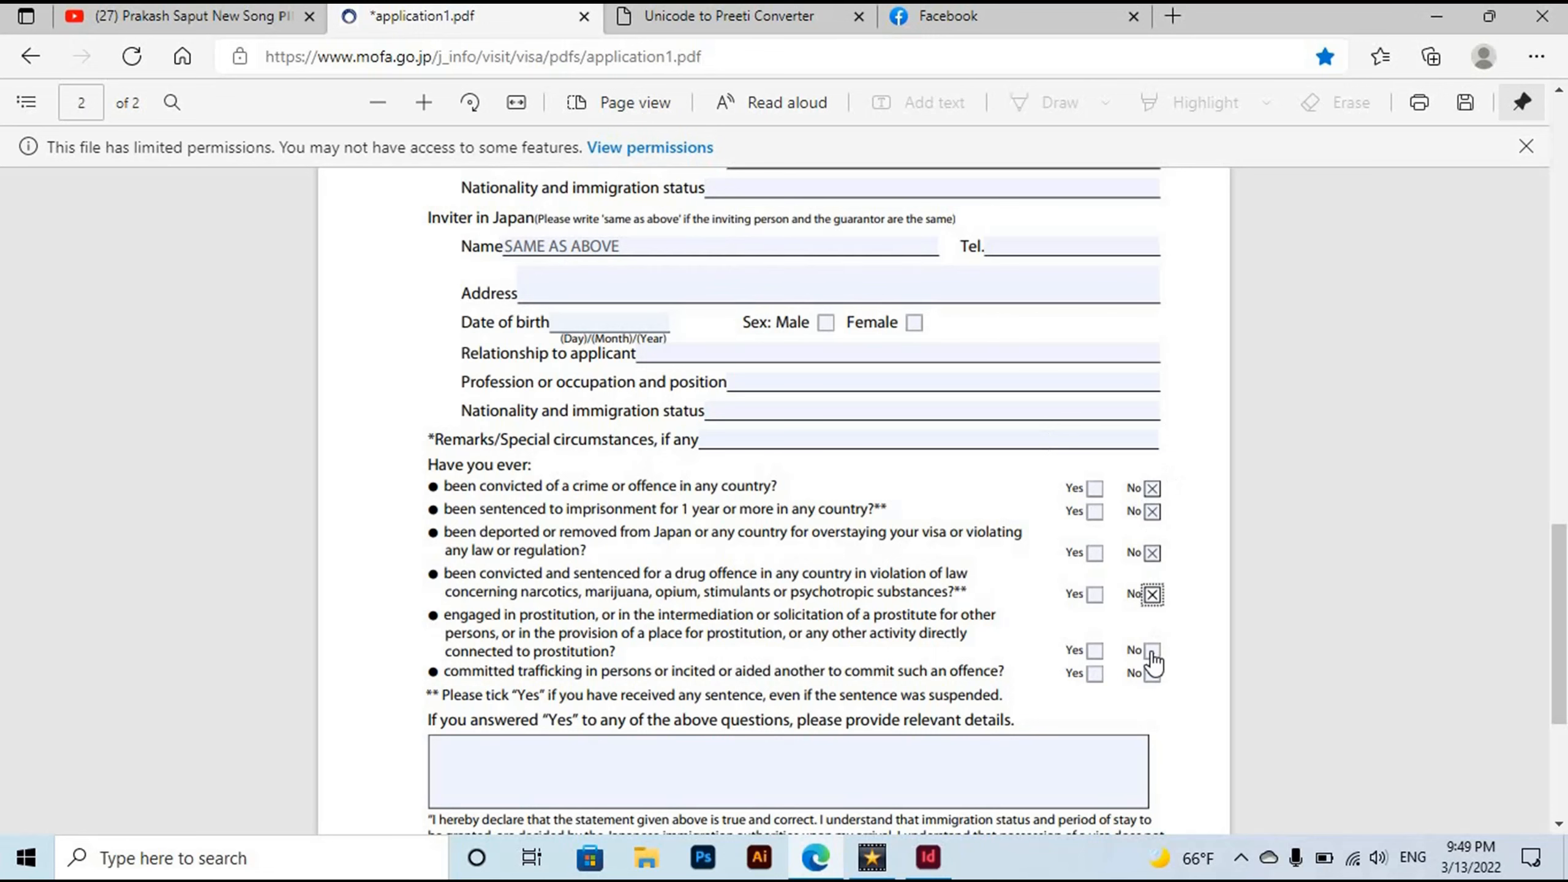
left_click(1153, 651)
left_click(1153, 673)
scroll(1153, 678, "down", 5)
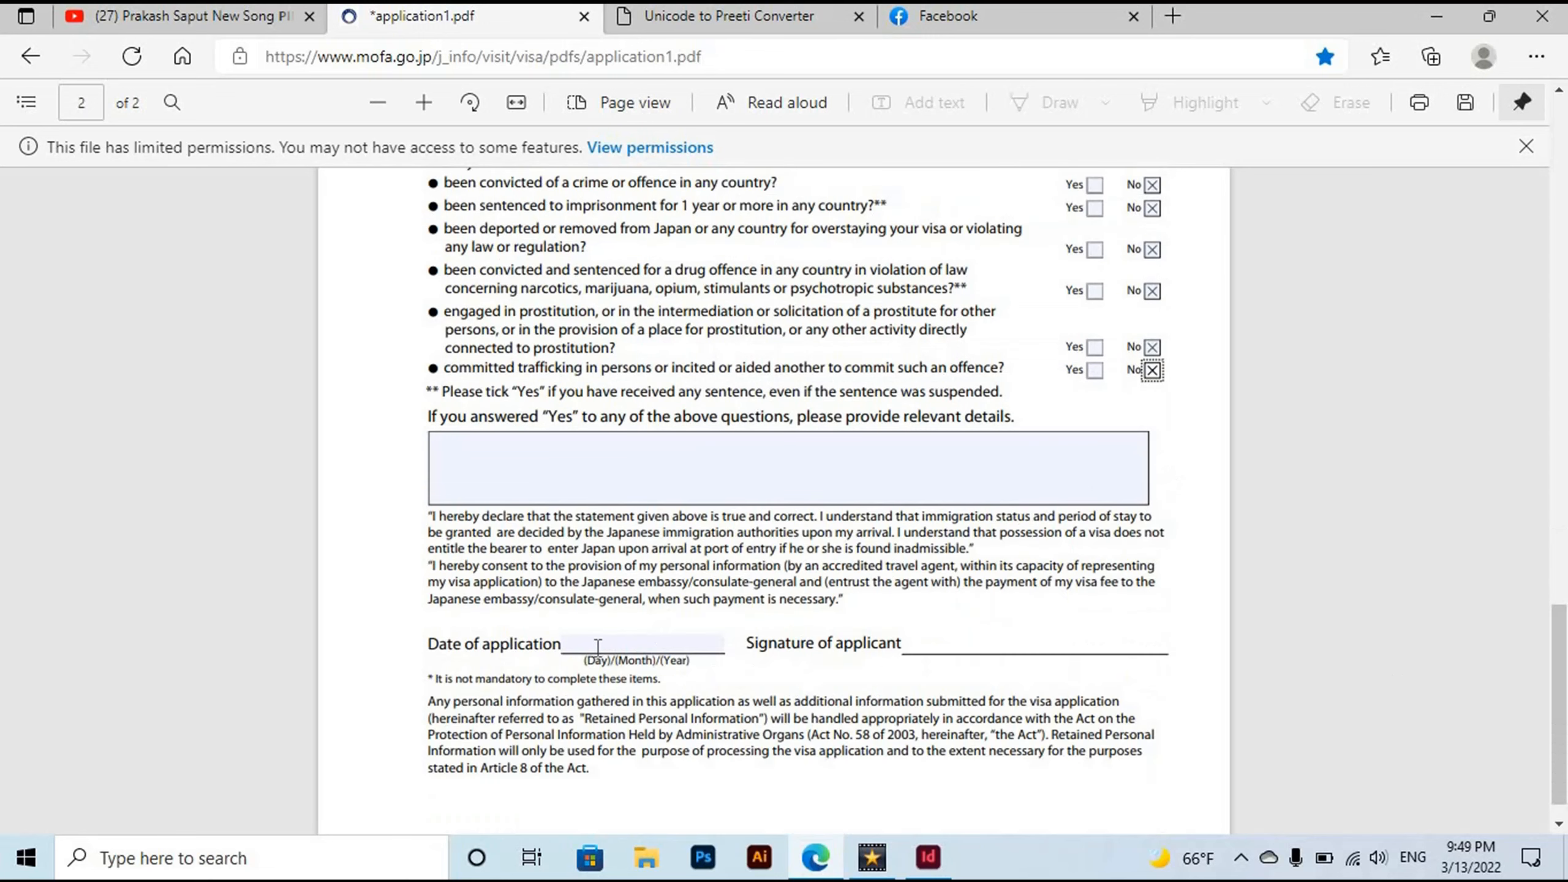
Enter 03/13/2022 as the date of application.
left_click(589, 645)
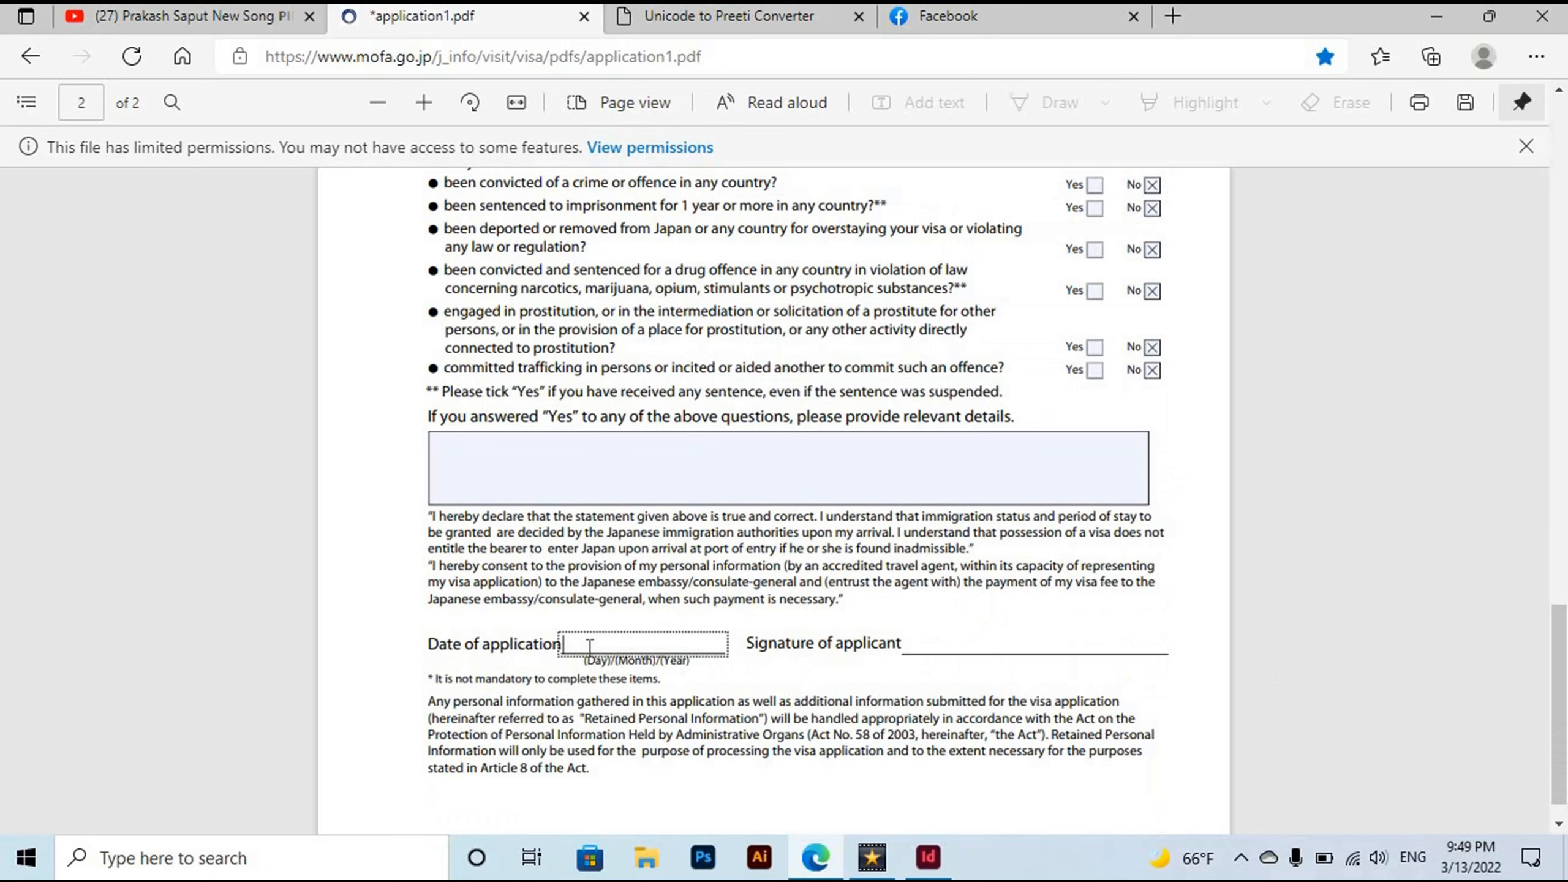
type("03/13/2022")
left_click(986, 632)
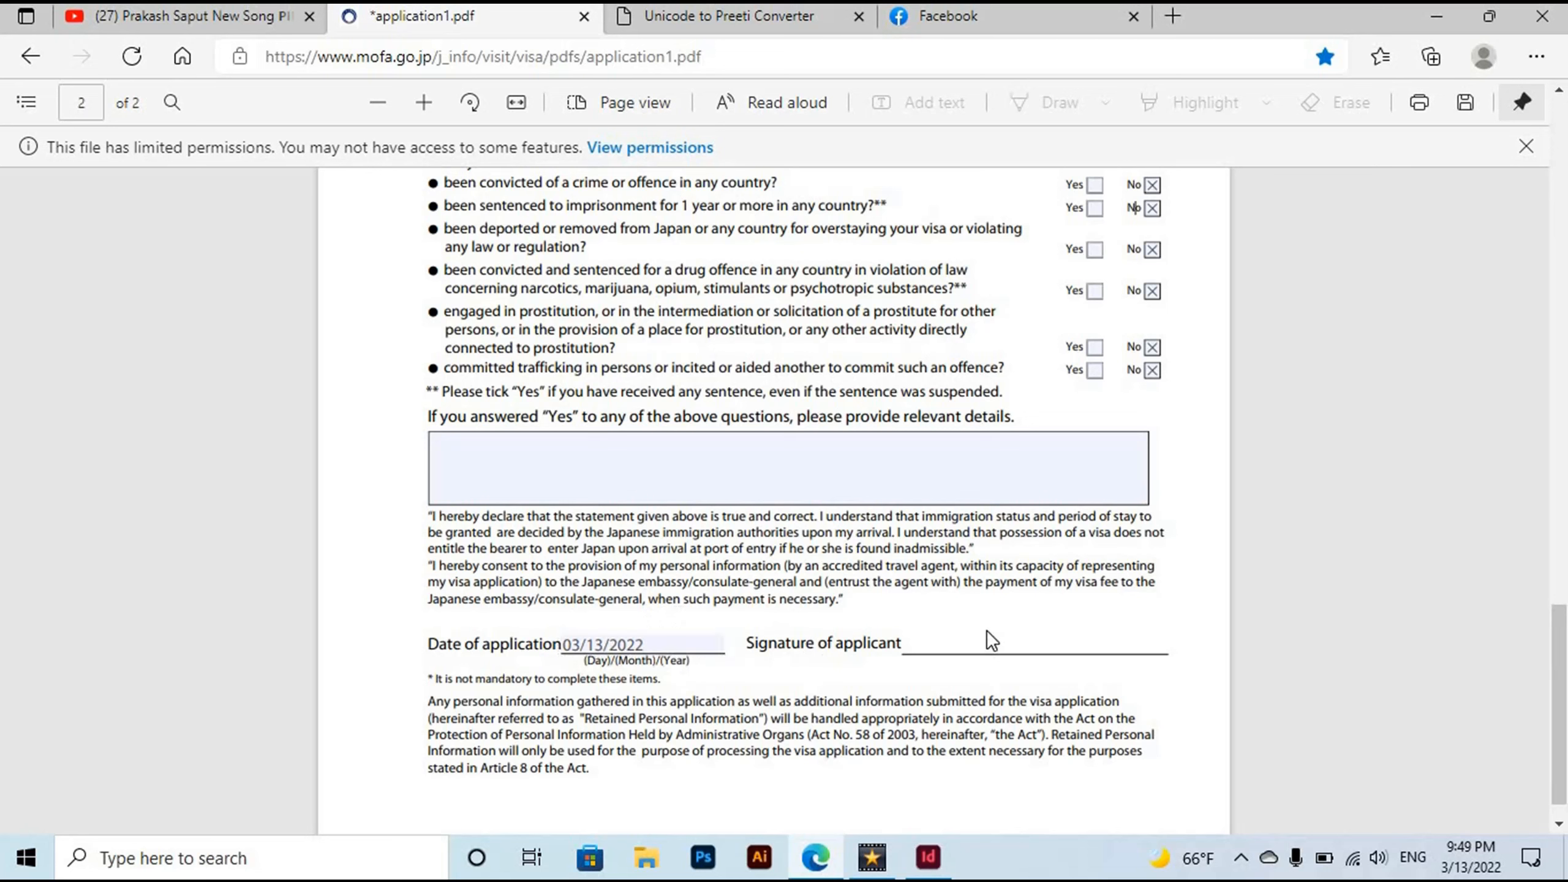
scroll(740, 571, "up", 15)
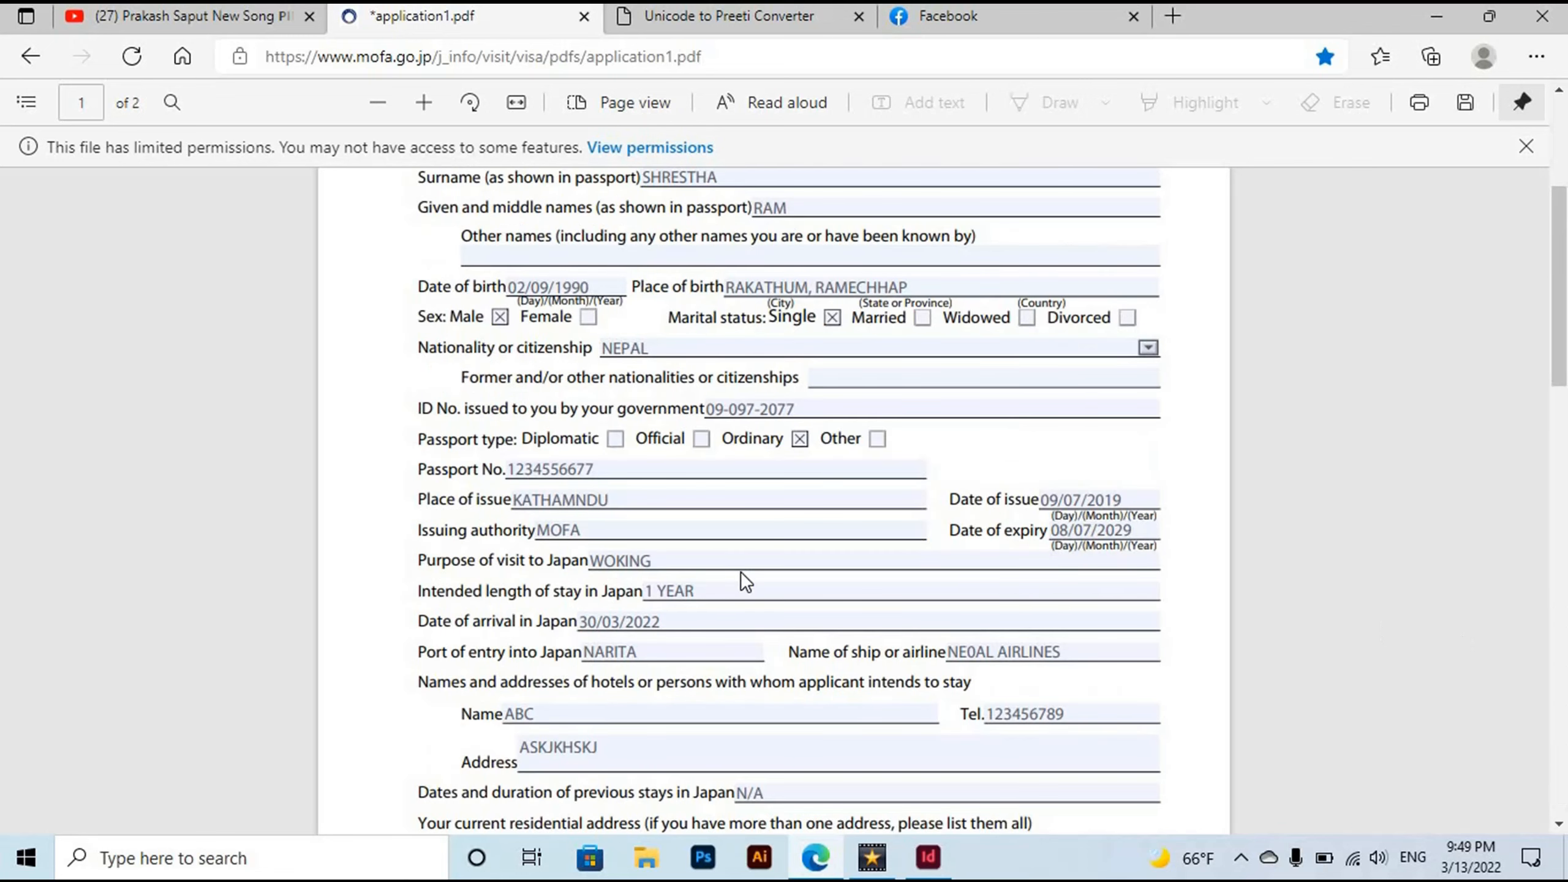
scroll(774, 495, "up", 5)
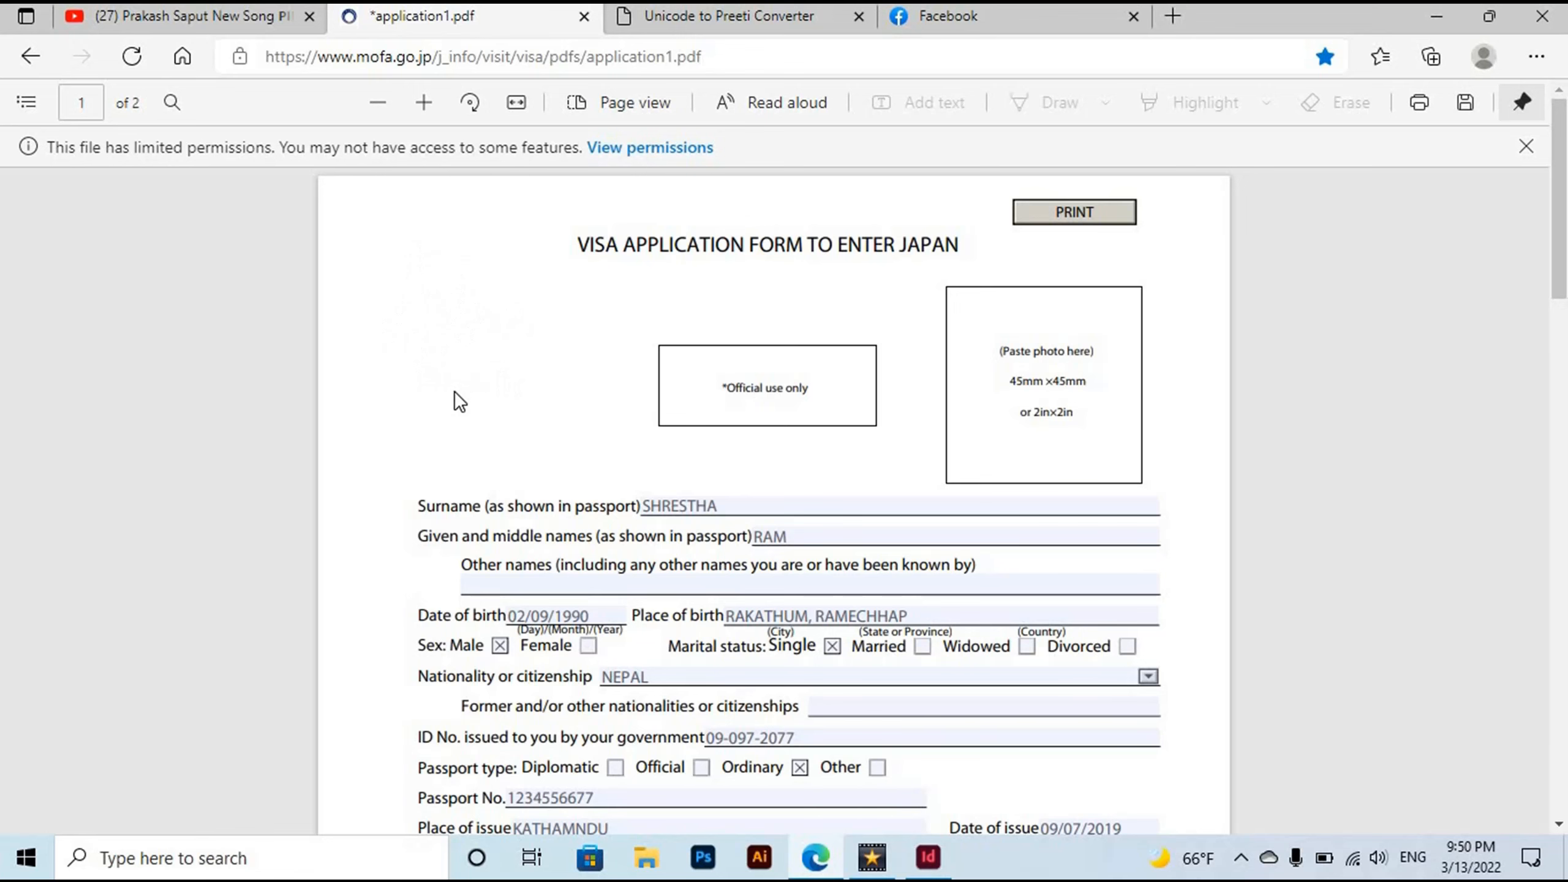
left_click(734, 61)
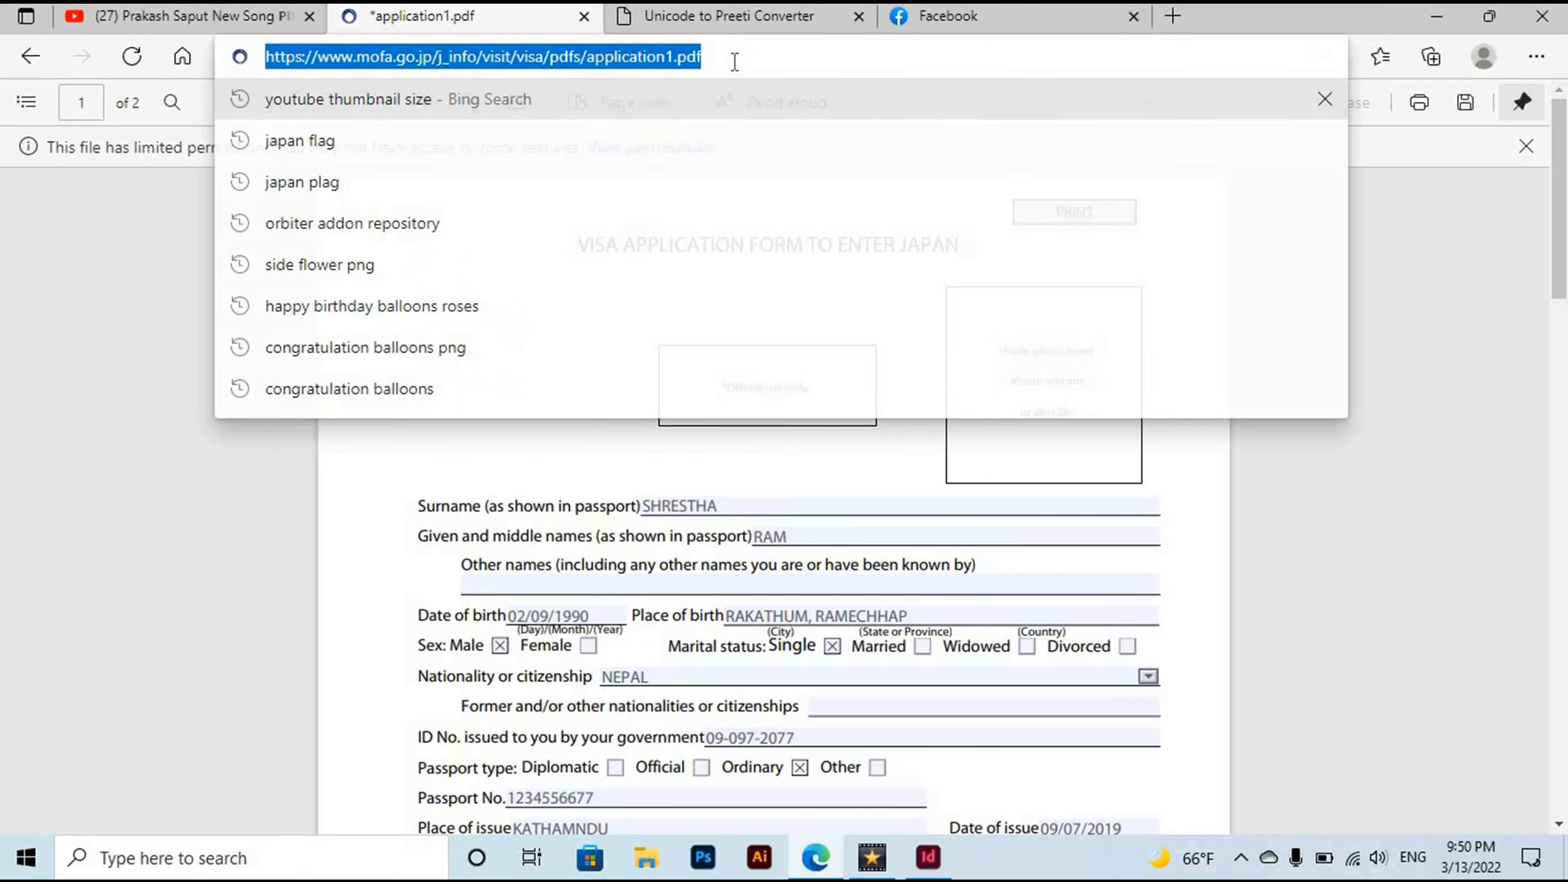
left_click(1387, 394)
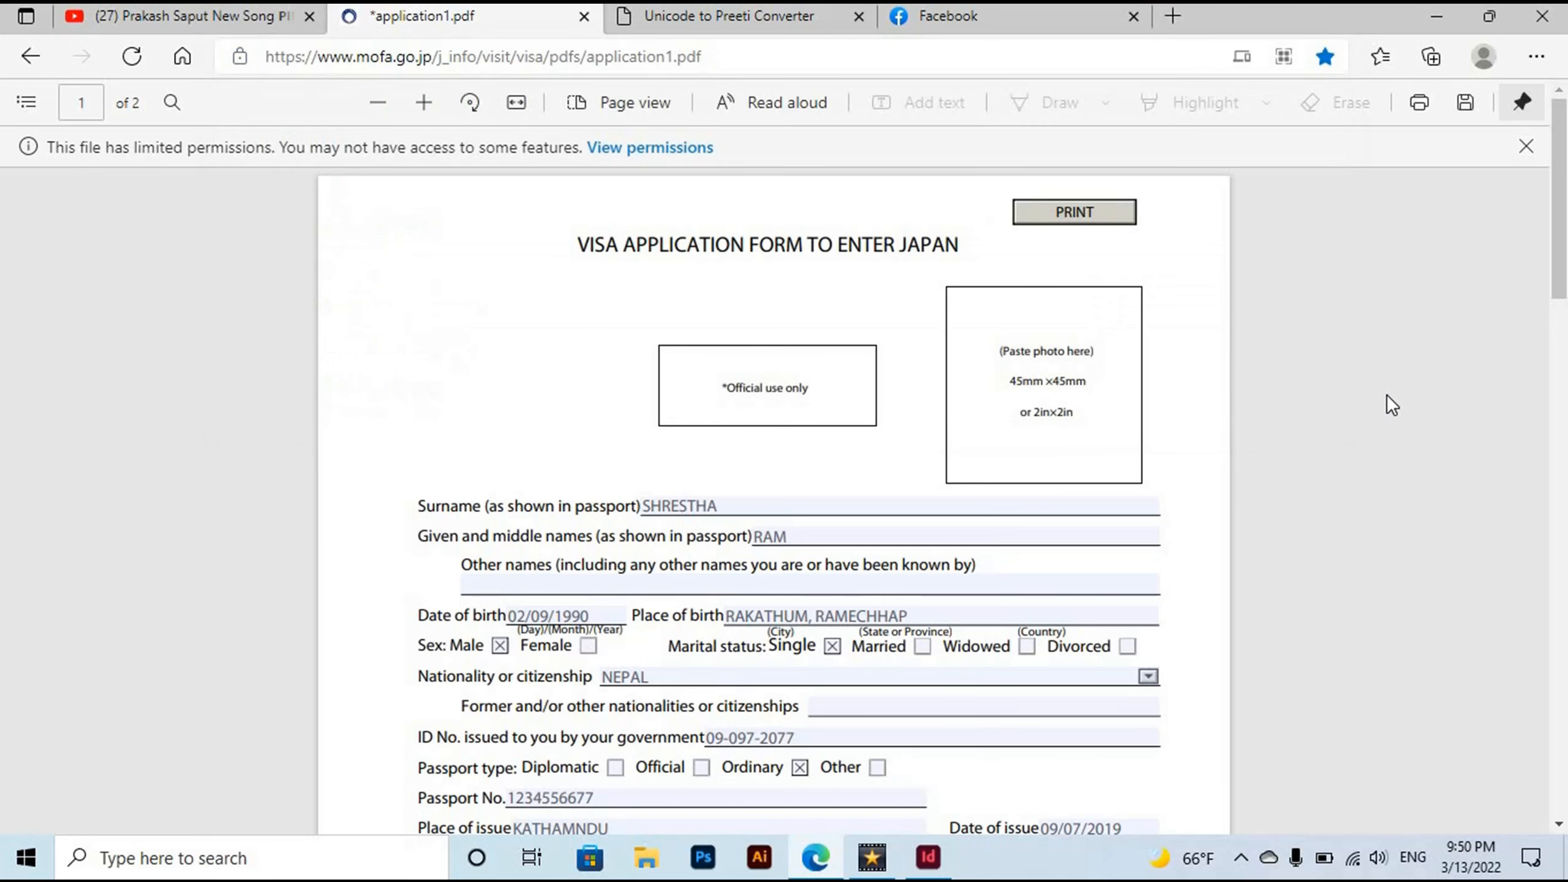